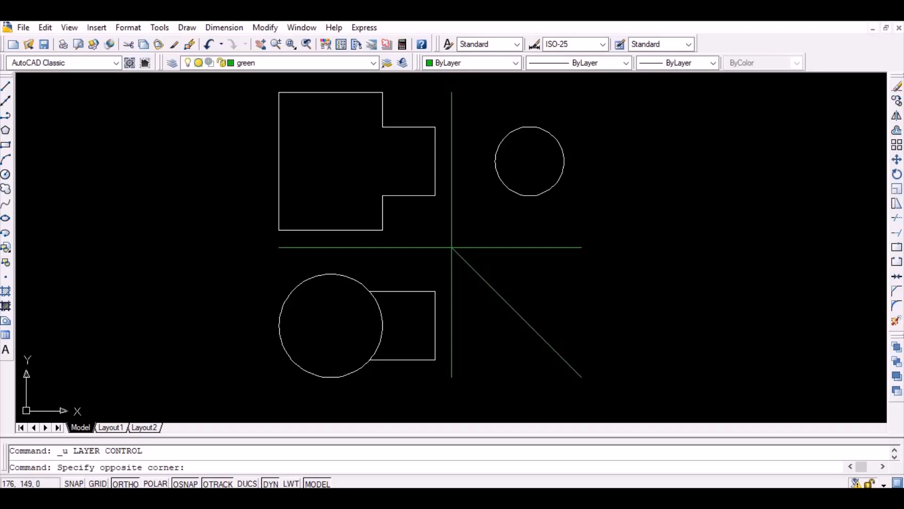
Draw radii from the small circle's centre at 0°, 30° and 60°
left_click(600, 180)
type("l")
key("Return")
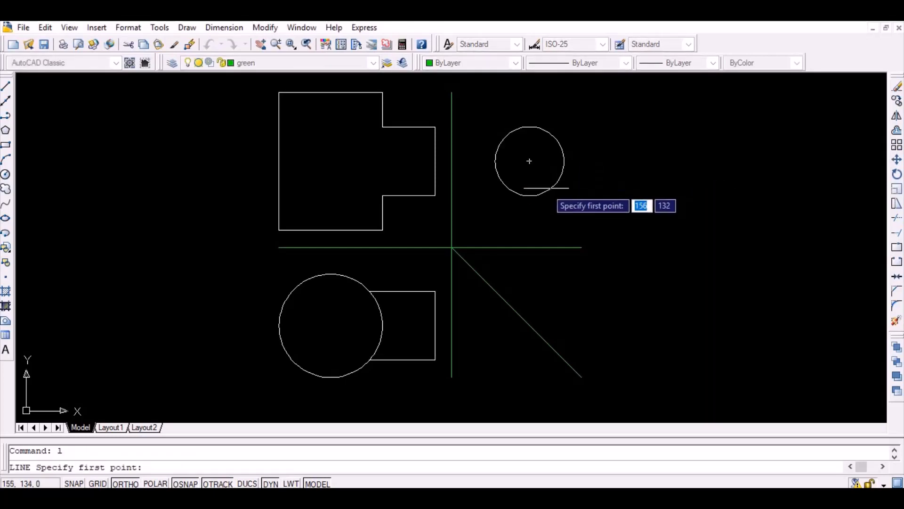
left_click(529, 160)
left_click(591, 162)
key("Return")
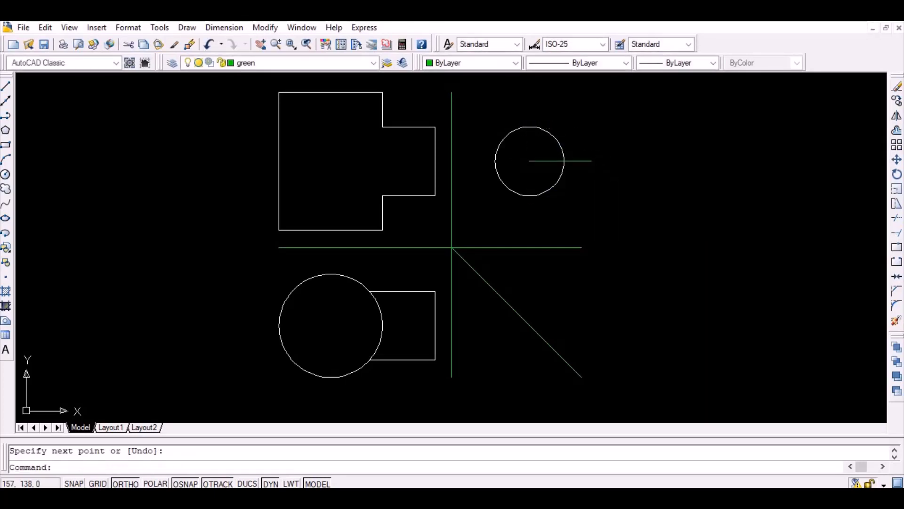
key("Return")
left_click(531, 162)
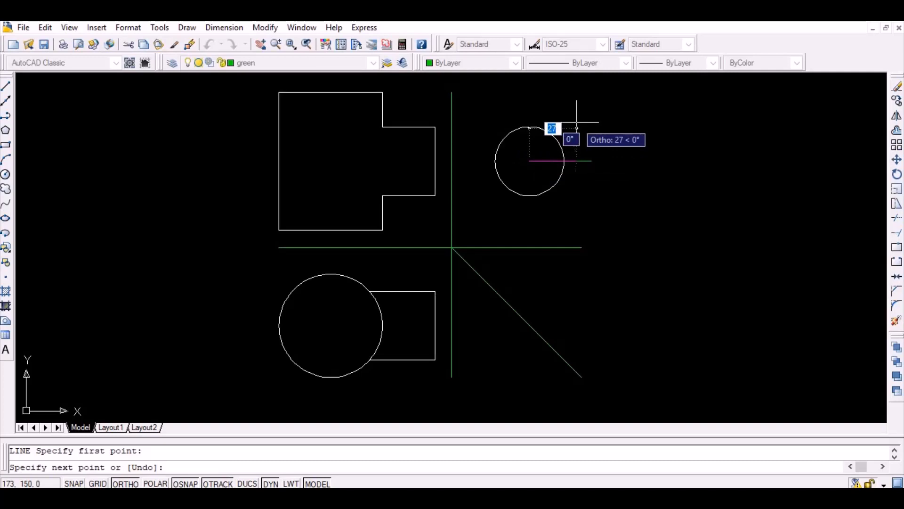
key("F8")
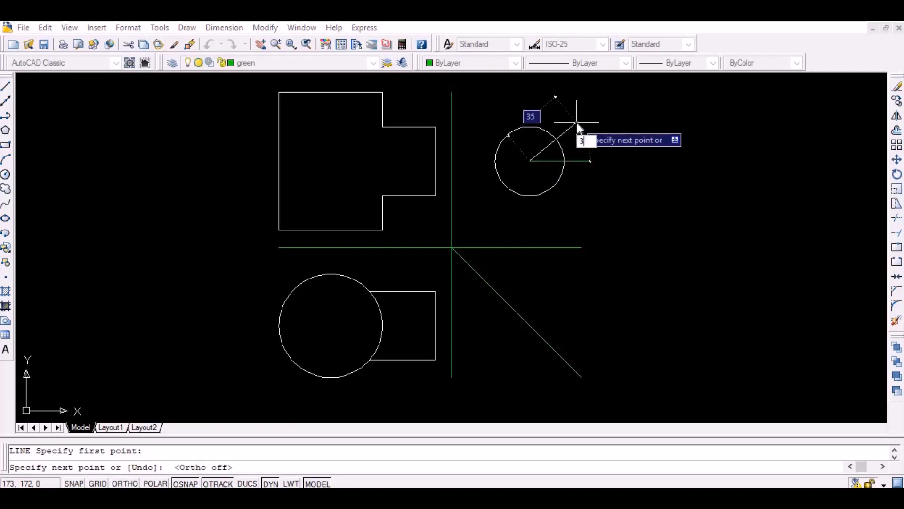
key("Return")
key("Return")
key("Return")
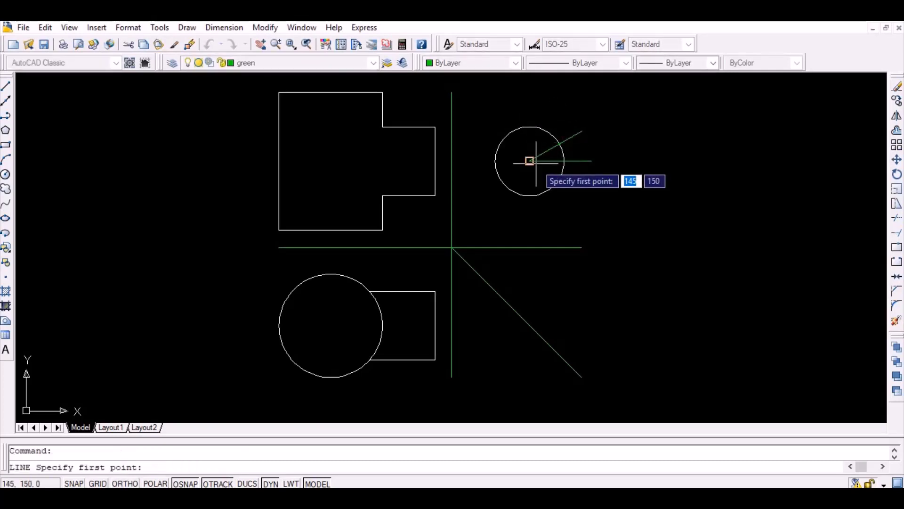
left_click(531, 160)
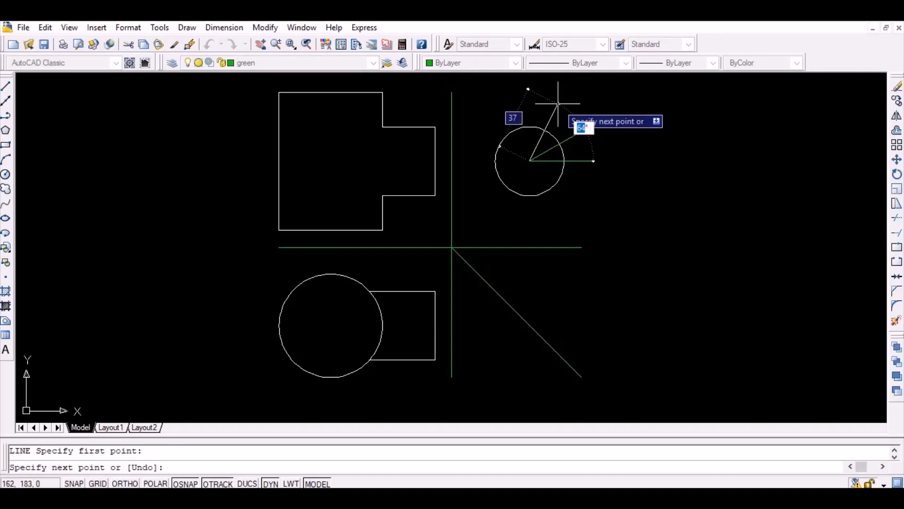
type("60")
key("Return")
key("Return")
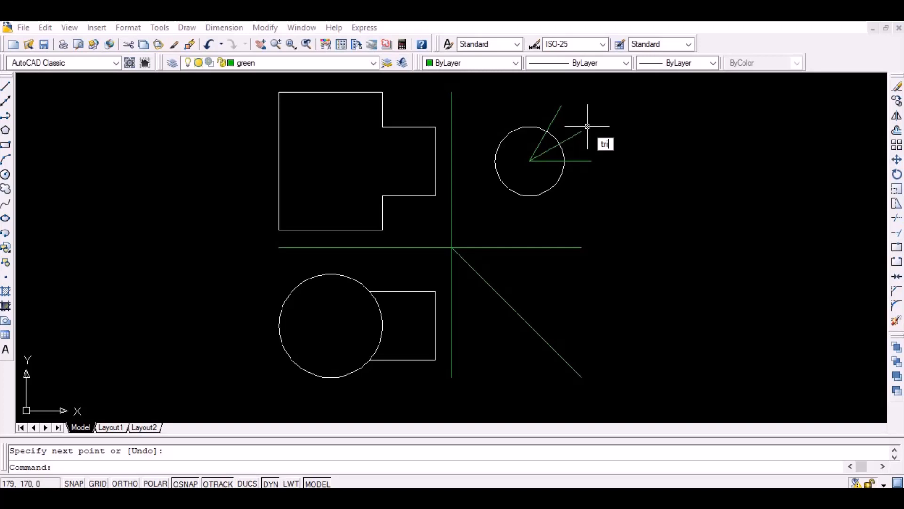
Trim the 0°, 30° and 60° radii back to the circle's edge
type("trim")
key("Return")
key("Return")
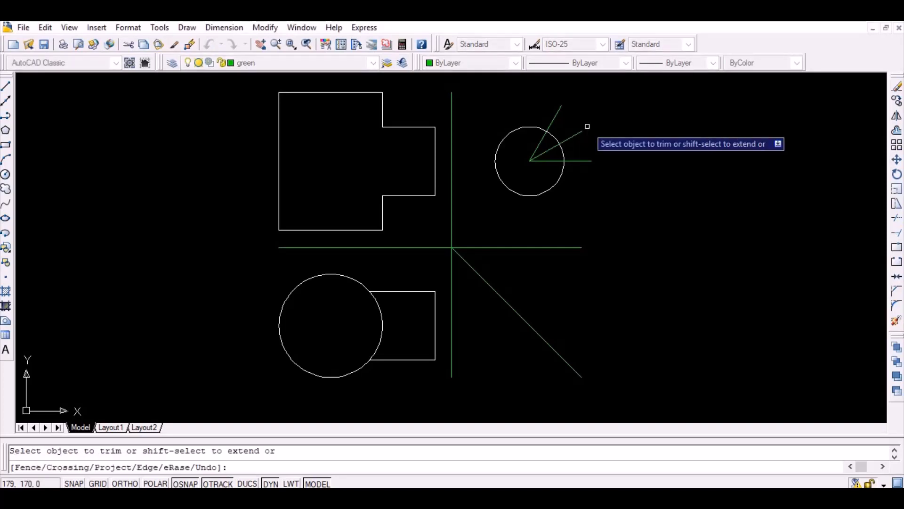
left_click(558, 113)
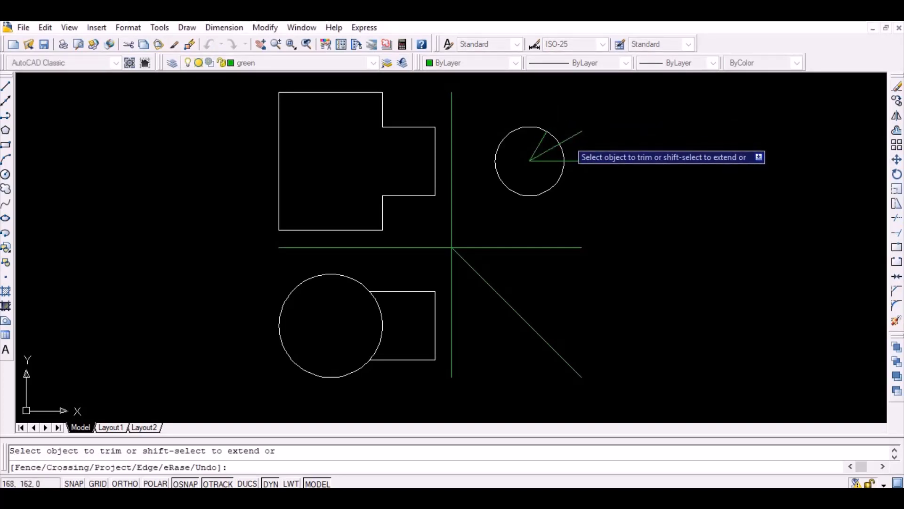
left_click(567, 139)
left_click(578, 161)
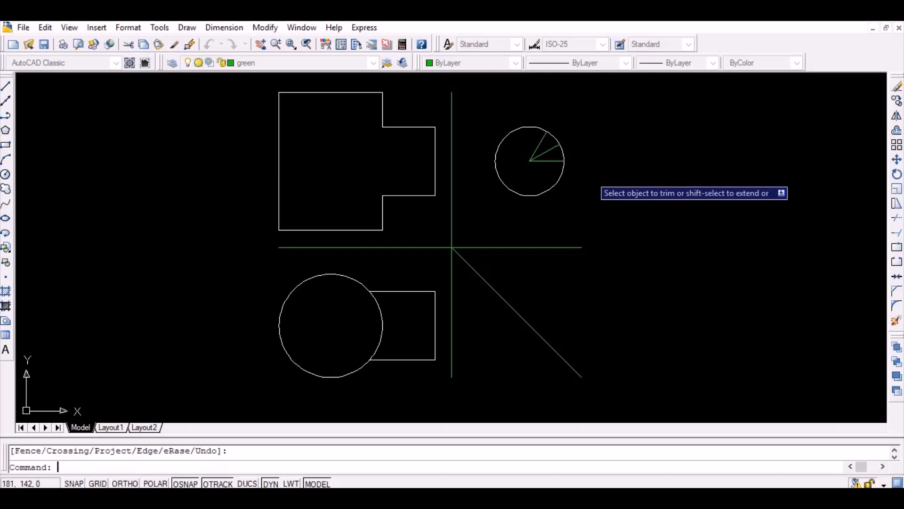
Draw the 90° radius from the centre up to the circle's top point
type("l")
key("Return")
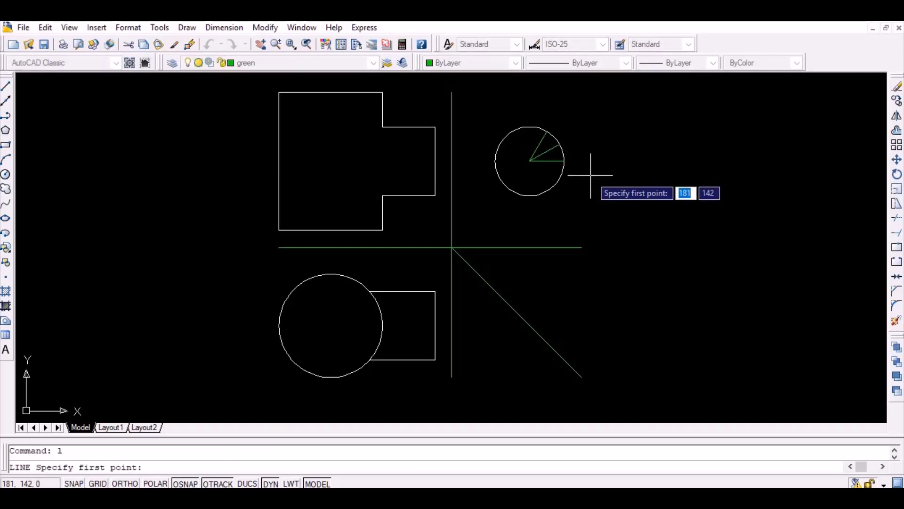
left_click(534, 163)
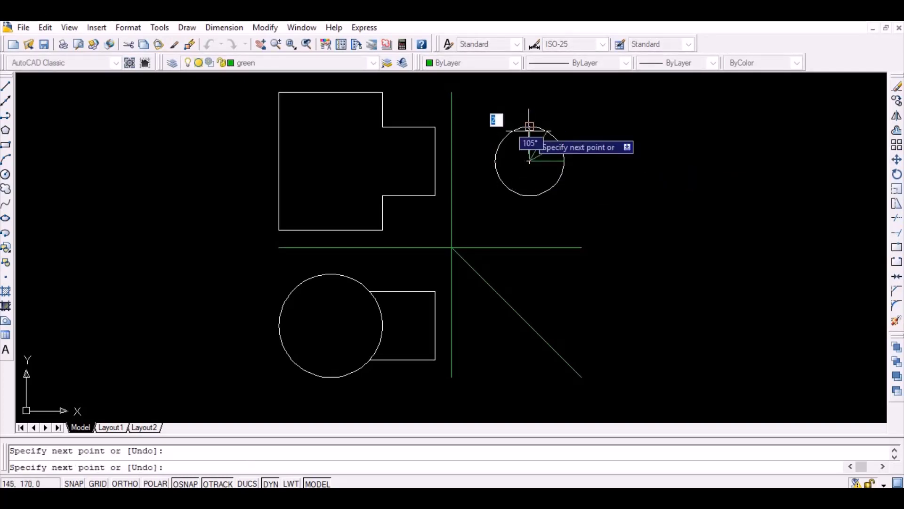
left_click(529, 126)
key("Return")
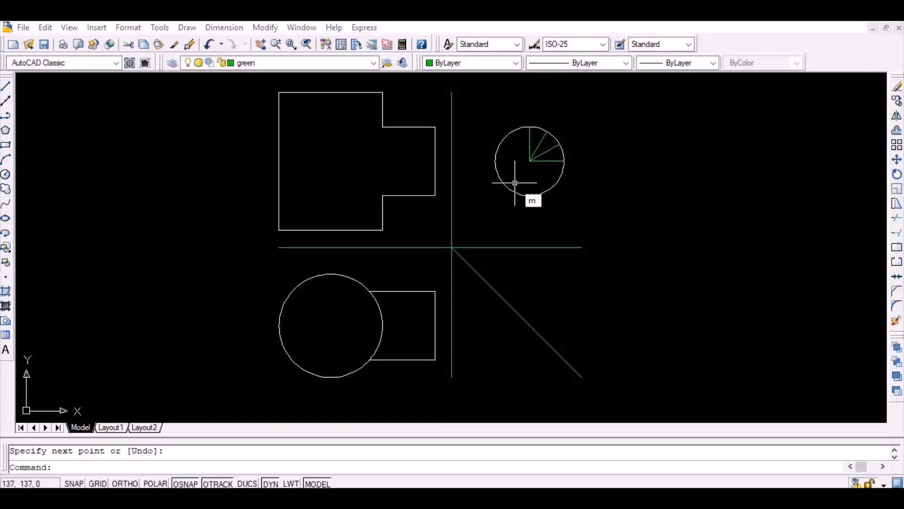
Mirror the three quarter radii across the vertical centre line, keeping the originals
type("mirror")
key("Return")
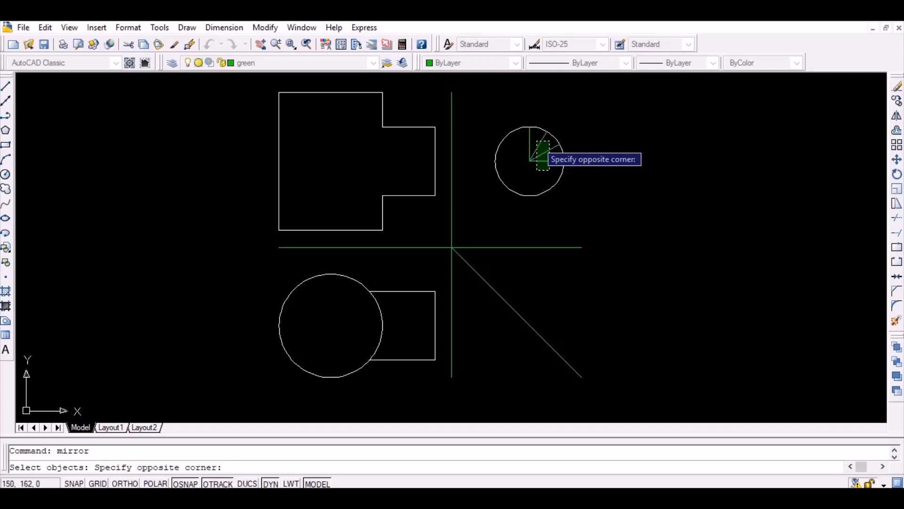
left_click(536, 142)
key("Return")
left_click(530, 161)
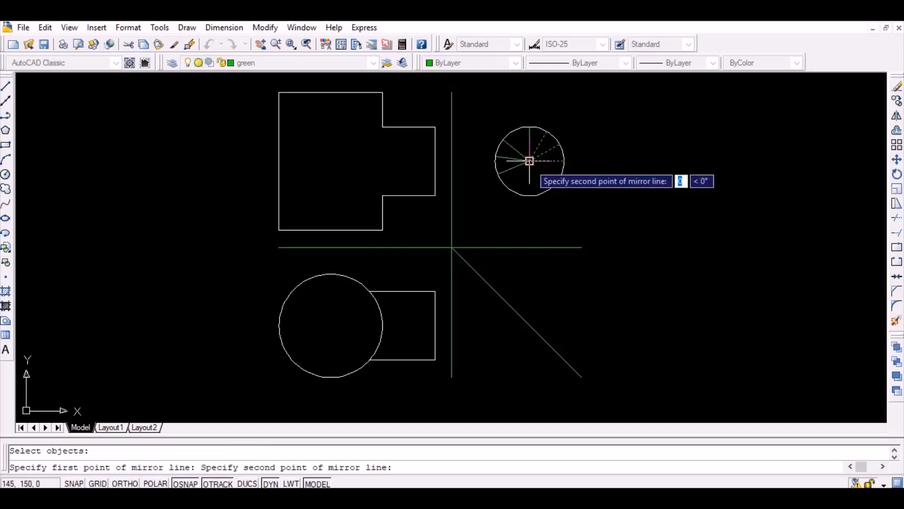
left_click(530, 135)
key("Return")
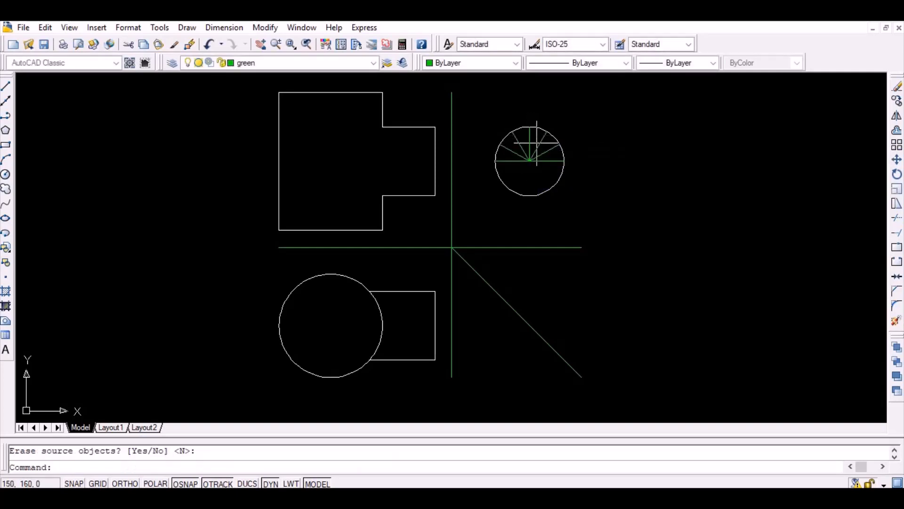
Mirror the five upper radii across the horizontal centre line, keeping the originals
key("Return")
left_click(549, 139)
left_click(519, 157)
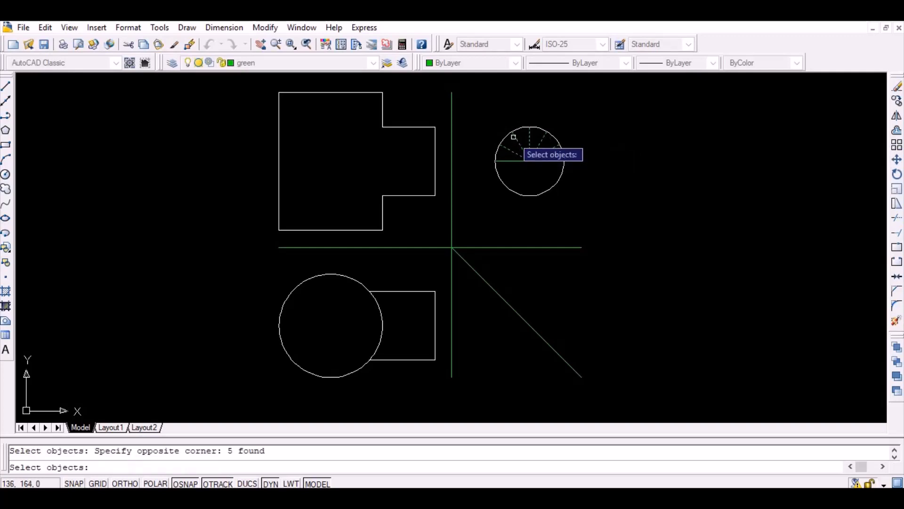
key("Return")
left_click(529, 160)
left_click(563, 161)
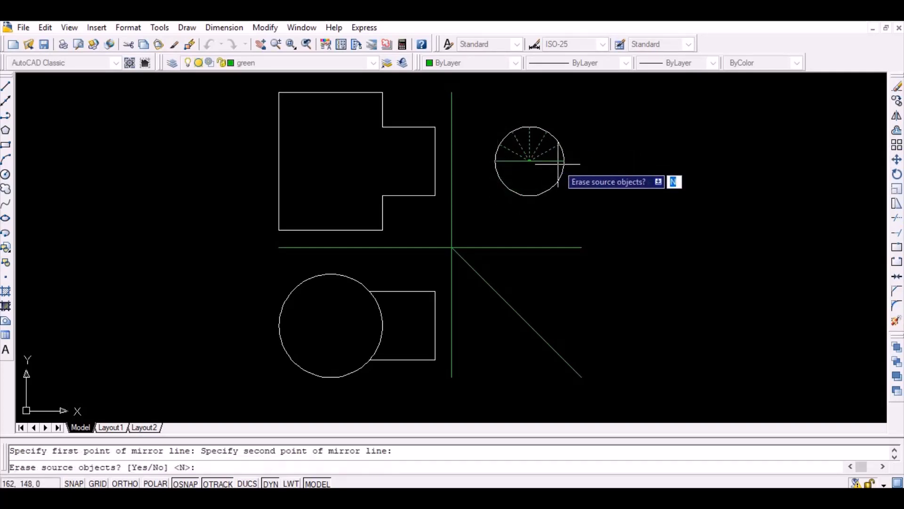
key("Return")
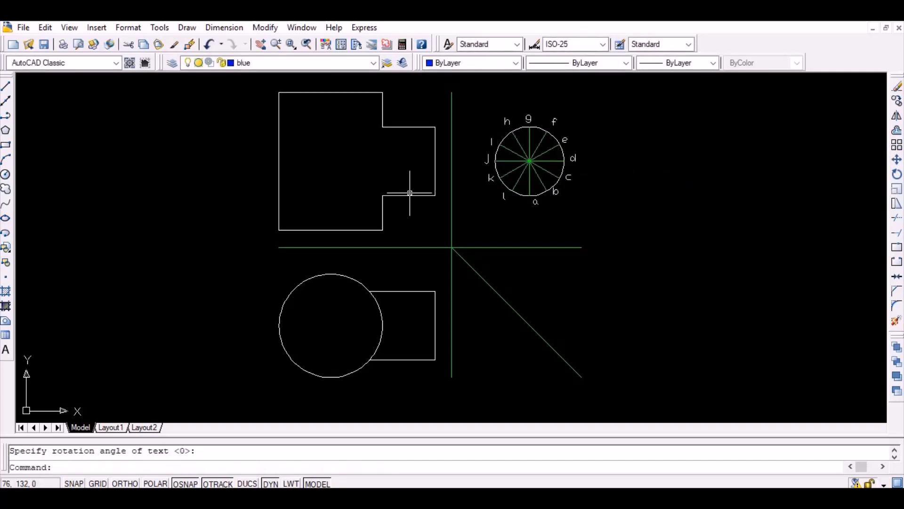
Draw horizontal projectors from the upper circle points, including g and e, into the front view
type("l")
key("Return")
left_click(530, 126)
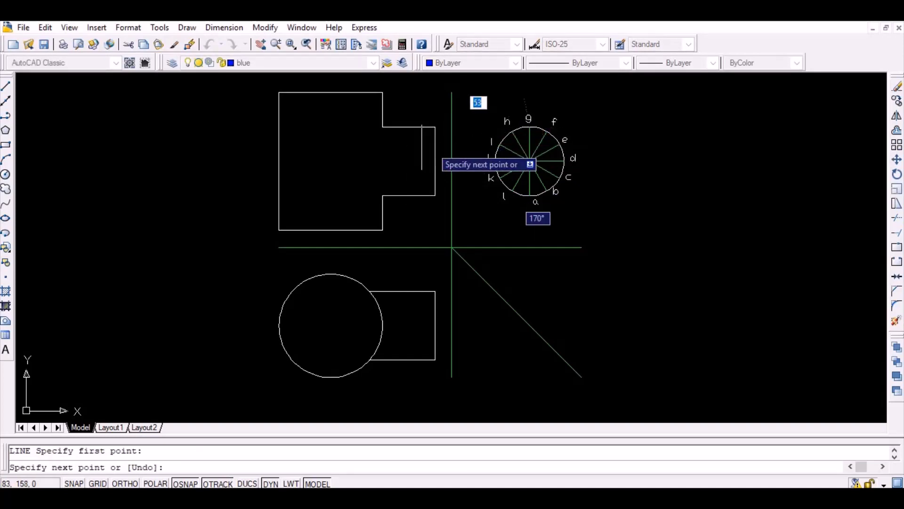
key("F8")
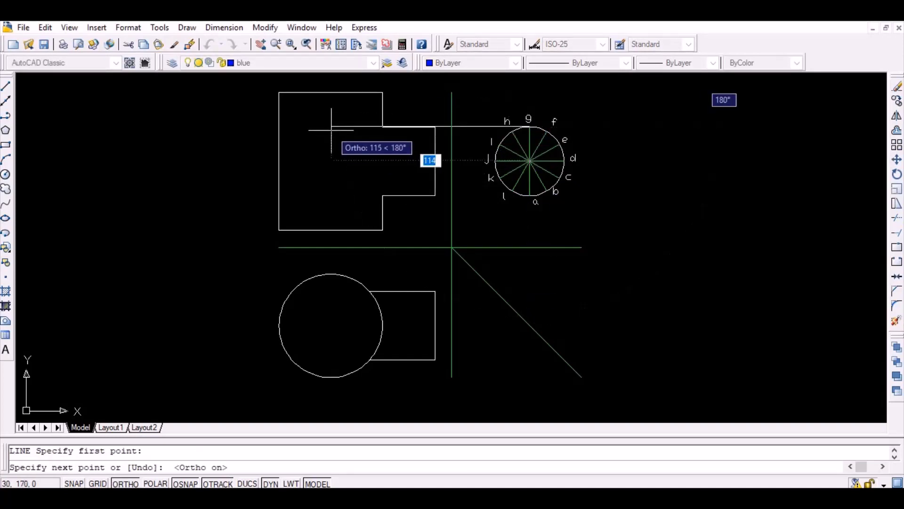
left_click(324, 134)
key("Return")
key("Return")
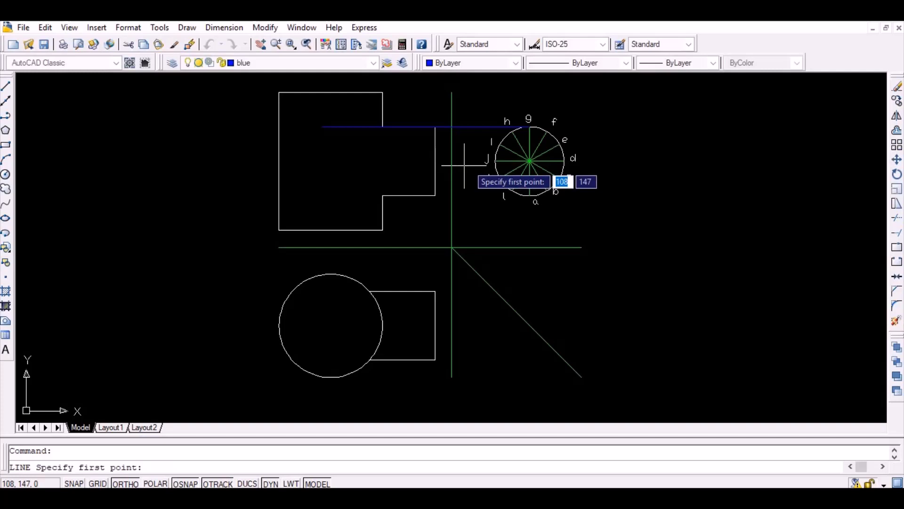
left_click(546, 131)
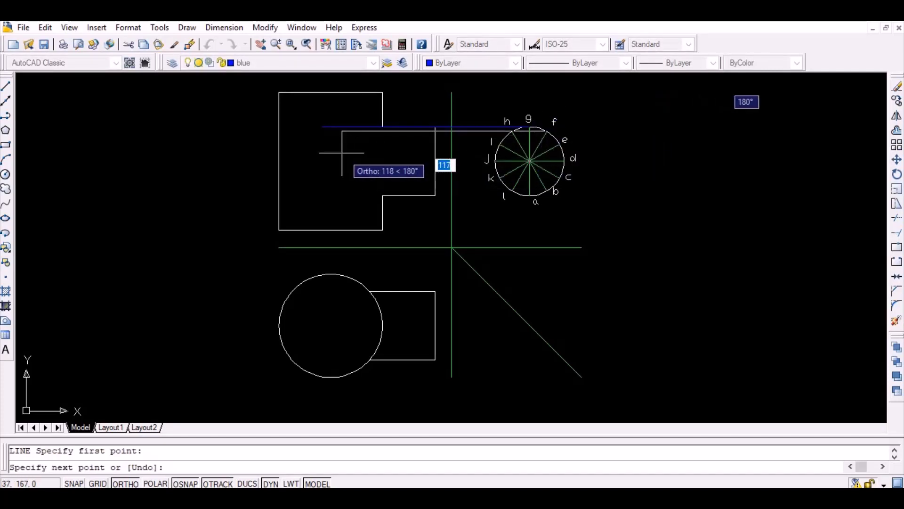
left_click(322, 131)
key("Return")
key("Return")
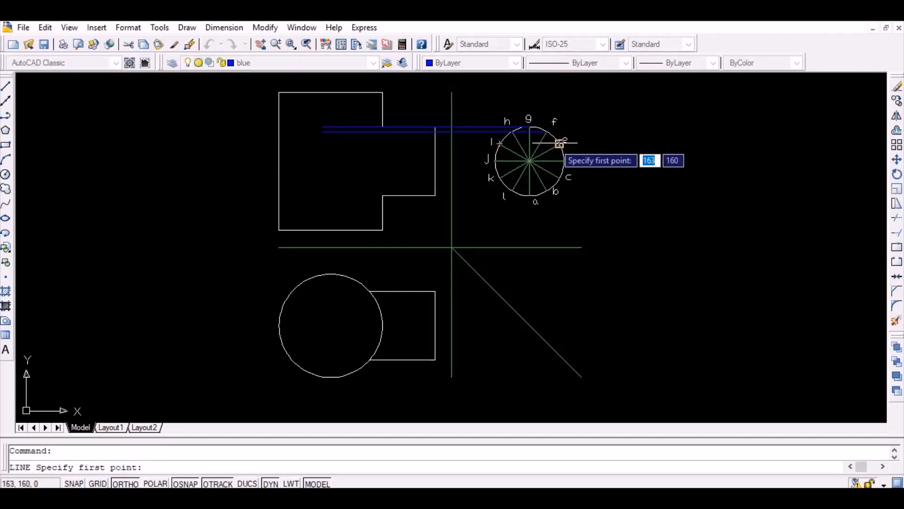
left_click(559, 143)
left_click(323, 160)
key("Return")
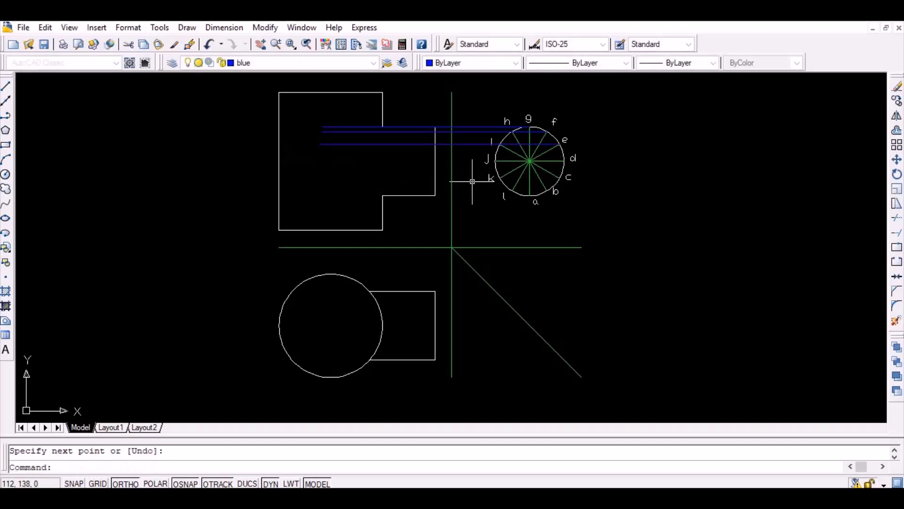
key("Return")
Draw horizontal projectors from points d, c, b and l left into the front view
left_click(564, 160)
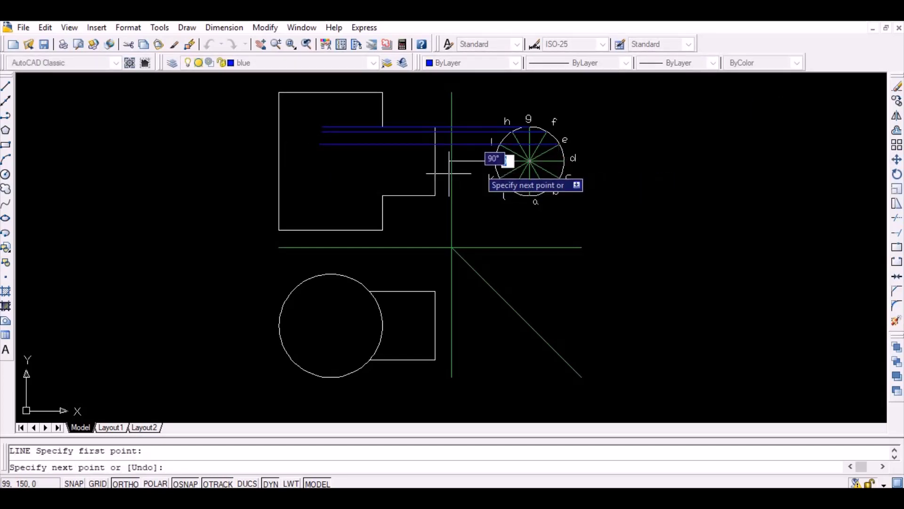
left_click(323, 163)
key("Return")
key("Return")
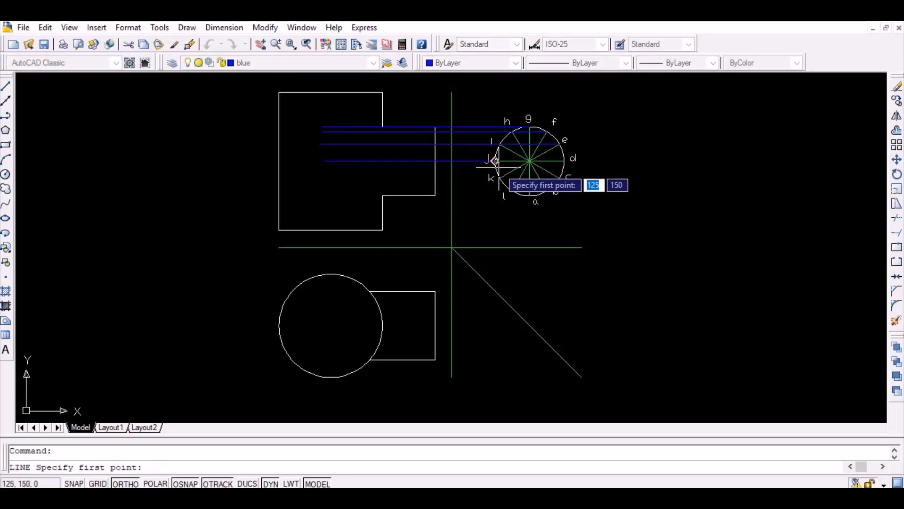
left_click(560, 178)
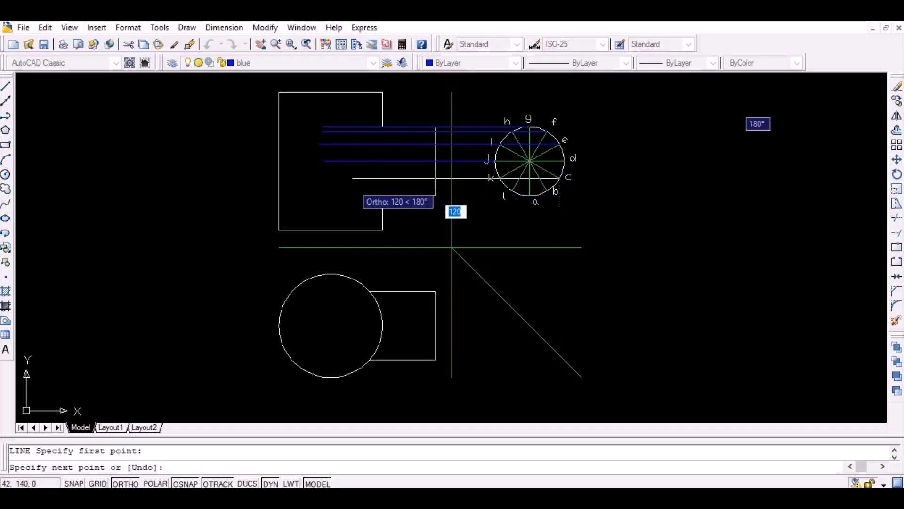
left_click(329, 178)
key("Return")
key("Return")
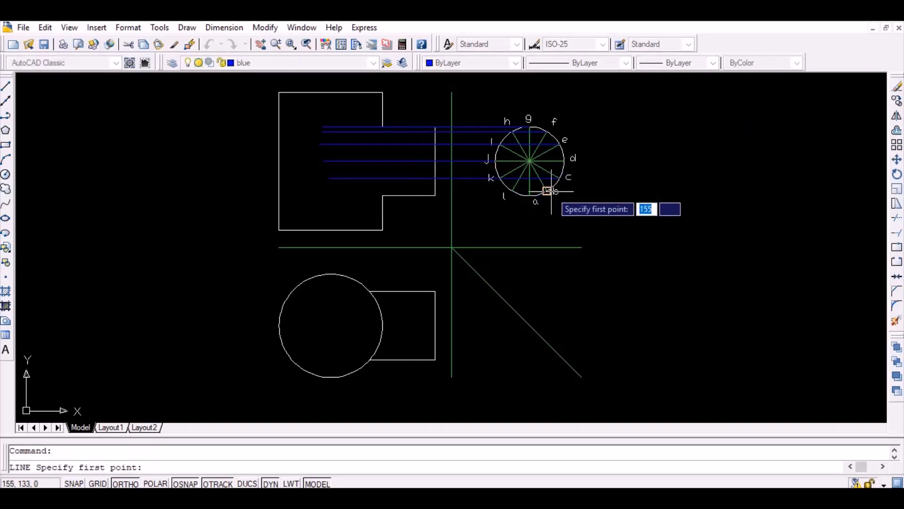
left_click(548, 190)
left_click(341, 186)
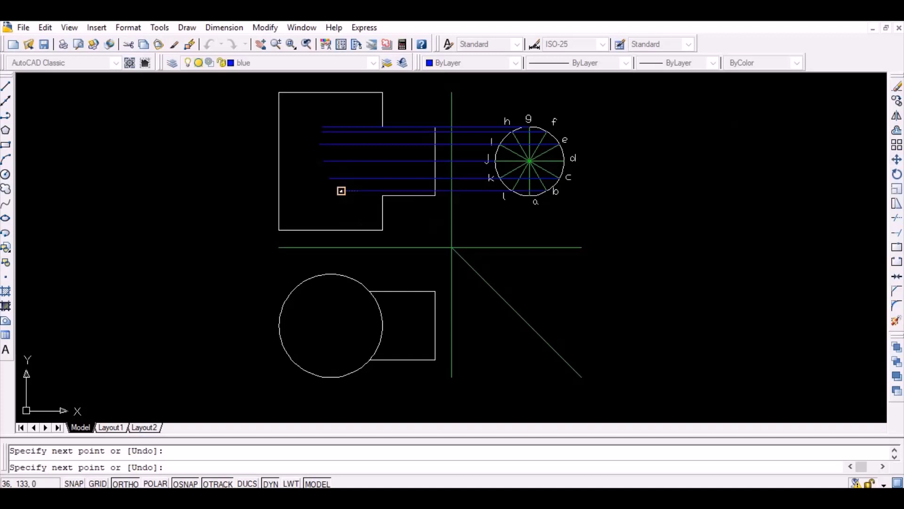
key("Return")
key("Return")
left_click(518, 194)
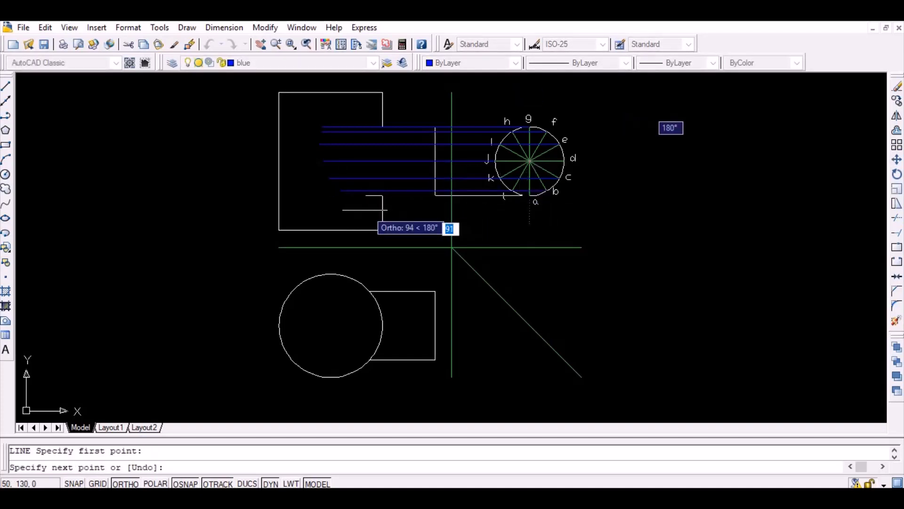
left_click(352, 221)
Drop vertical projectors from points i and h down past the mitre line
key("Return")
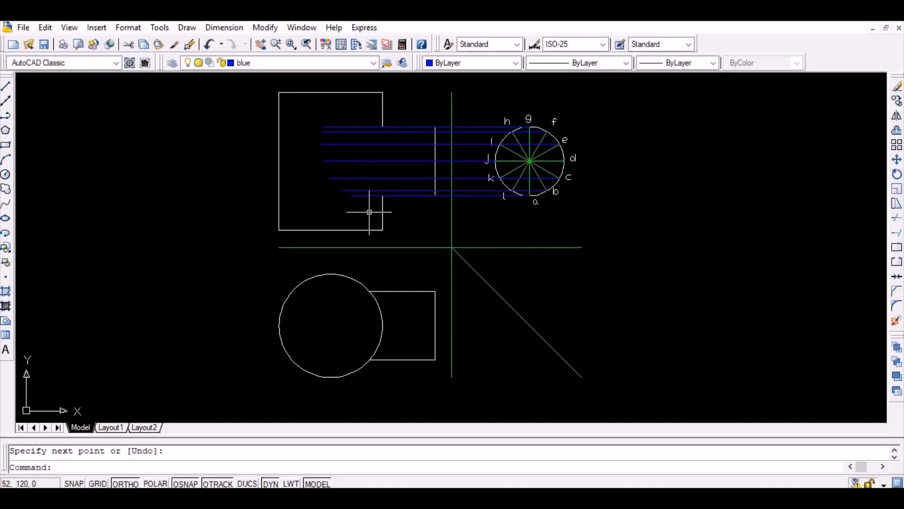
key("Return")
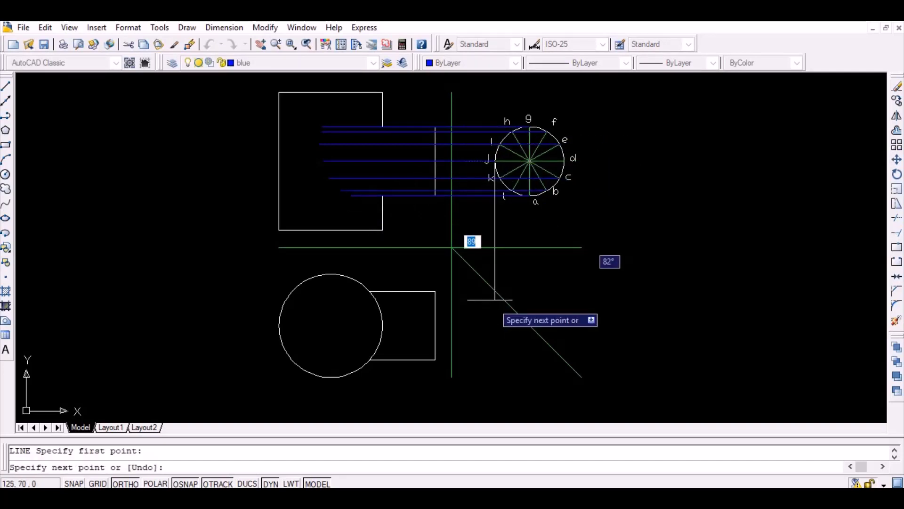
key("Return")
key("Return")
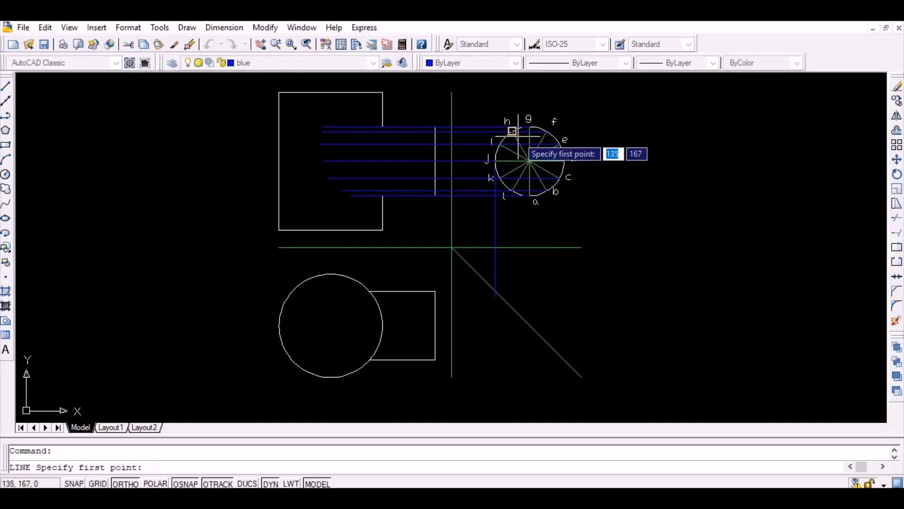
left_click(499, 143)
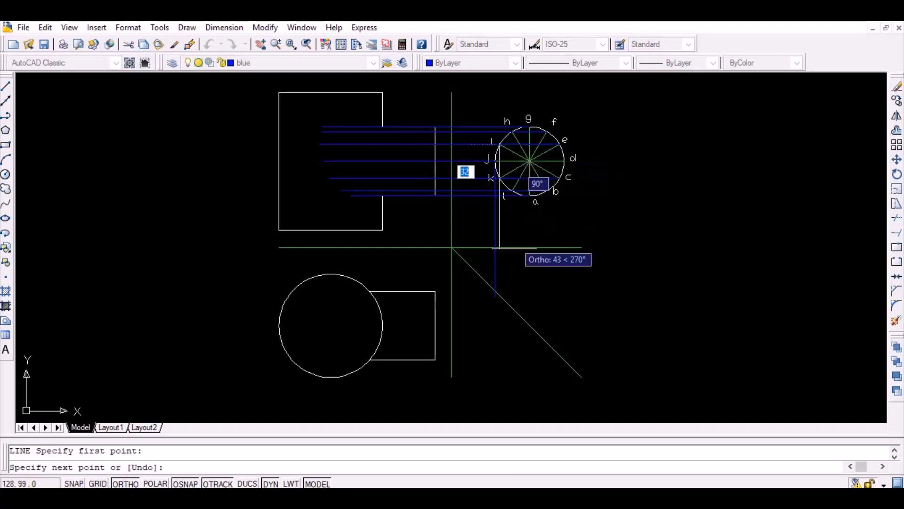
left_click(499, 319)
key("Return")
key("Return")
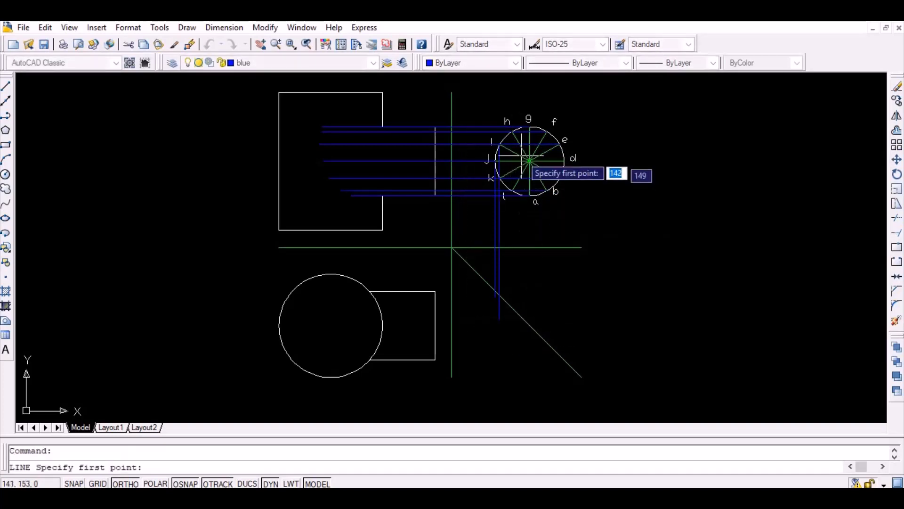
left_click(513, 131)
left_click(506, 342)
key("Return")
Drop vertical projectors from points f, c and d below the mitre line
type("l")
key("Return")
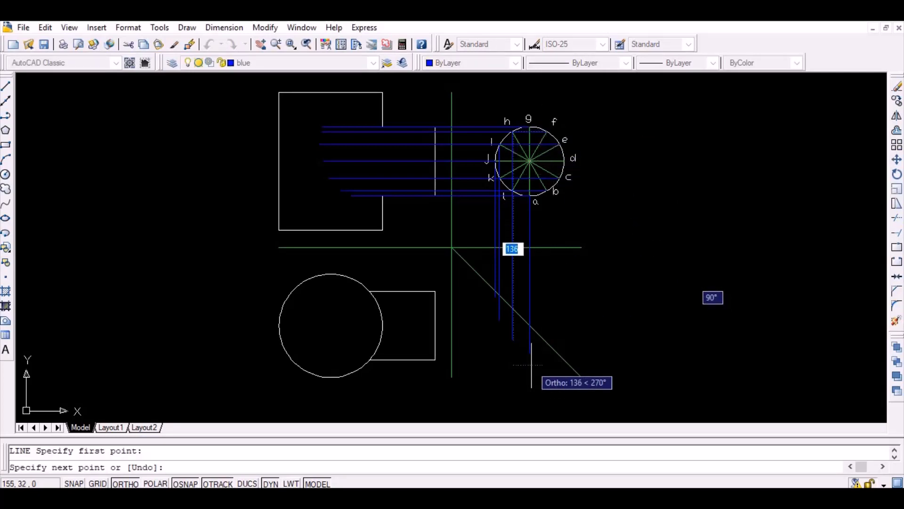
left_click(546, 365)
key("Return")
key("Return")
left_click(562, 178)
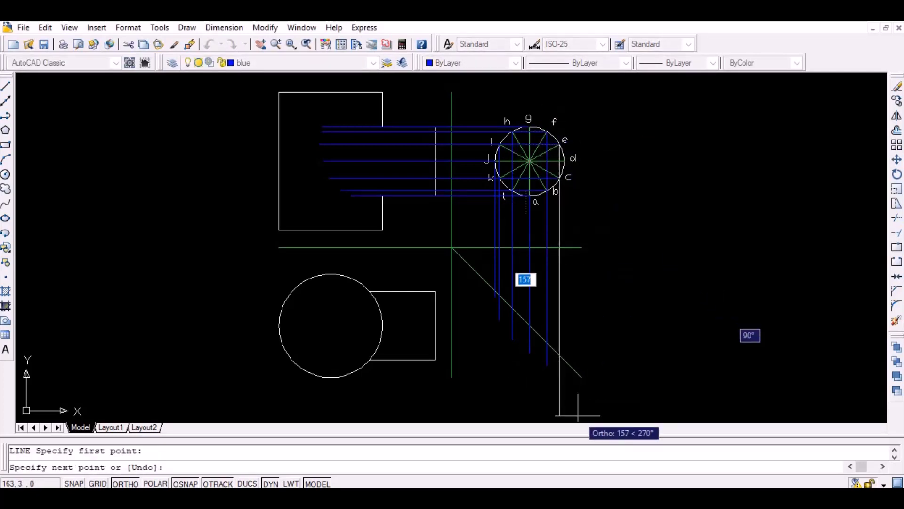
left_click(559, 387)
key("Return")
key("Return")
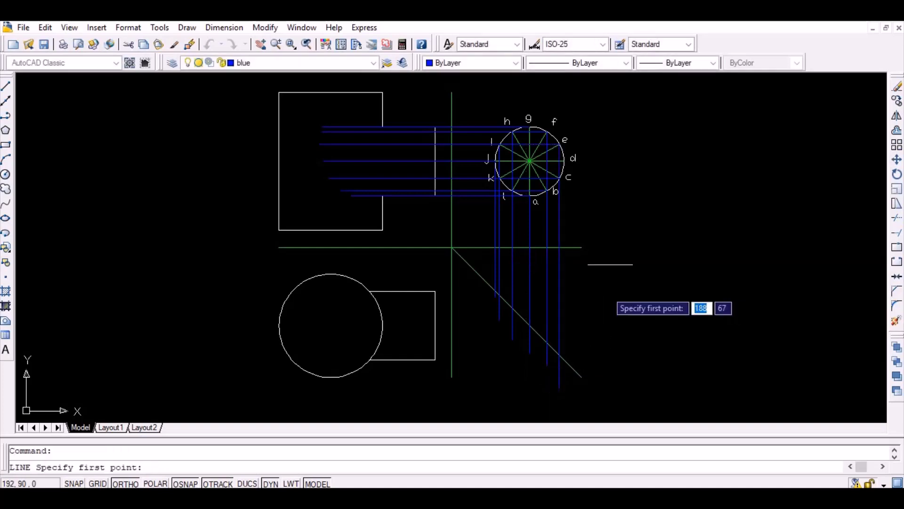
left_click(573, 158)
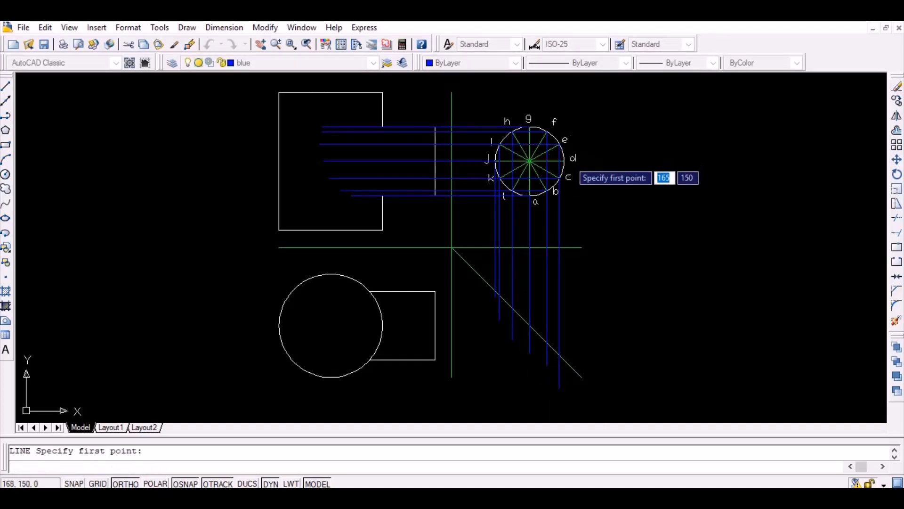
left_click(610, 411)
key("Return")
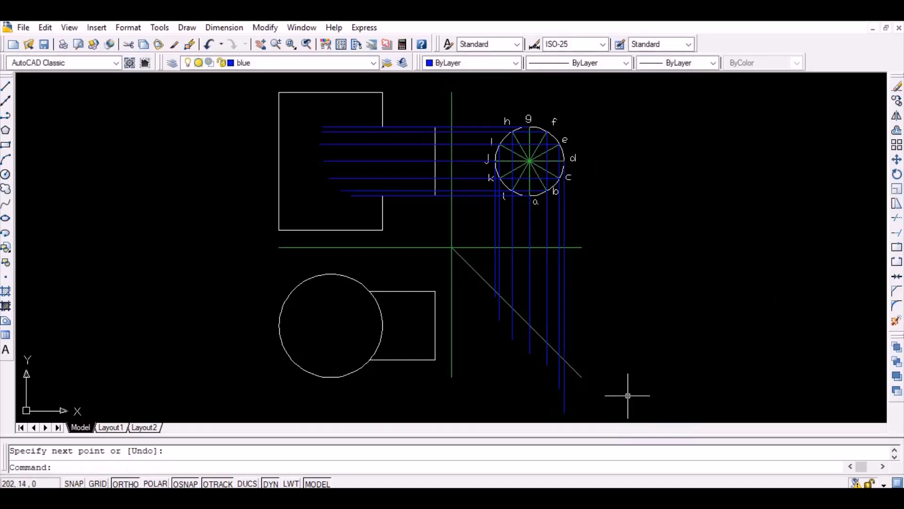
Run horizontal projectors from the first four mitre-line crossings left into the top view
key("Return")
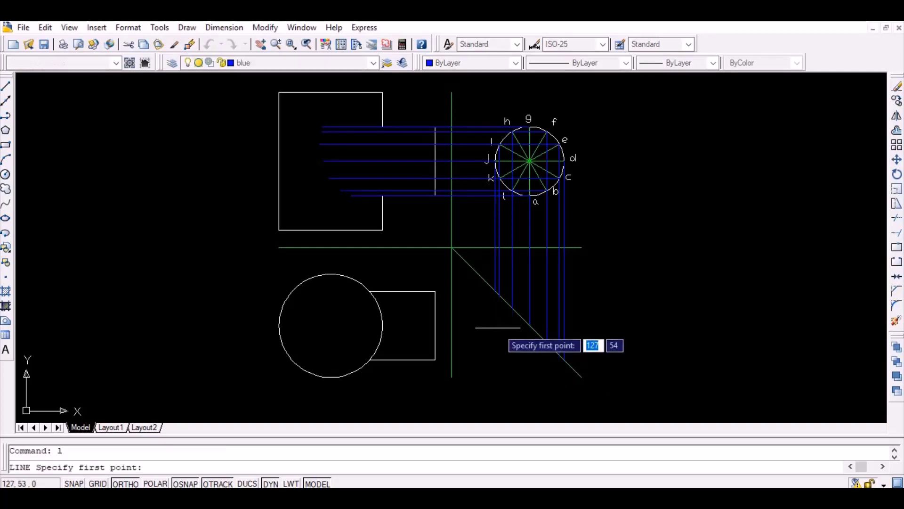
left_click(496, 292)
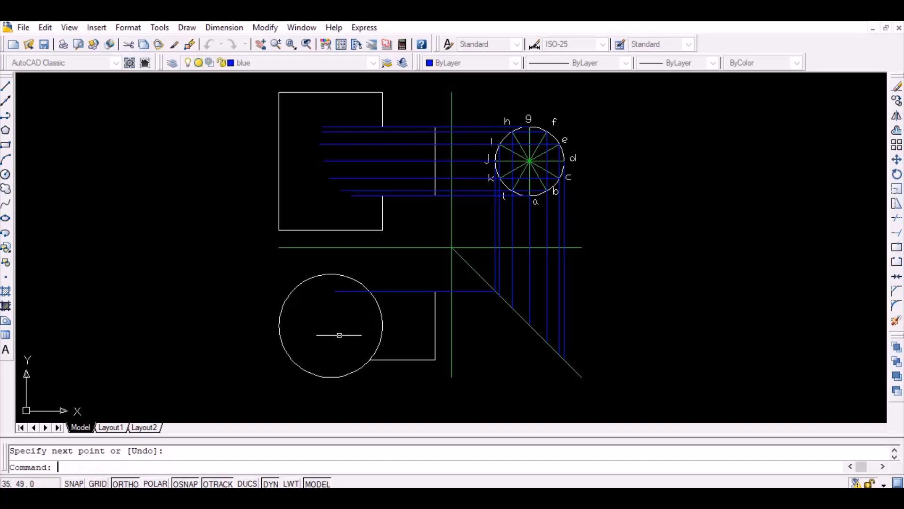
key("Return")
left_click(499, 296)
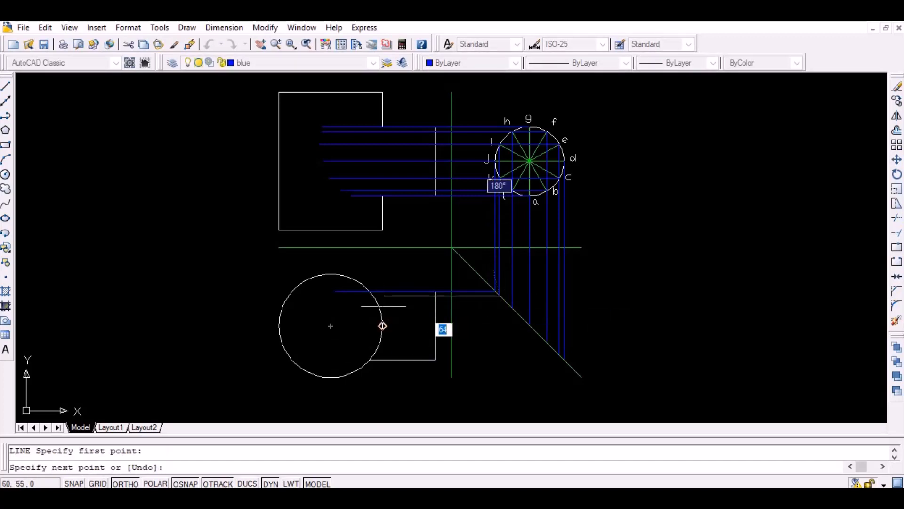
key("Return")
key("Return")
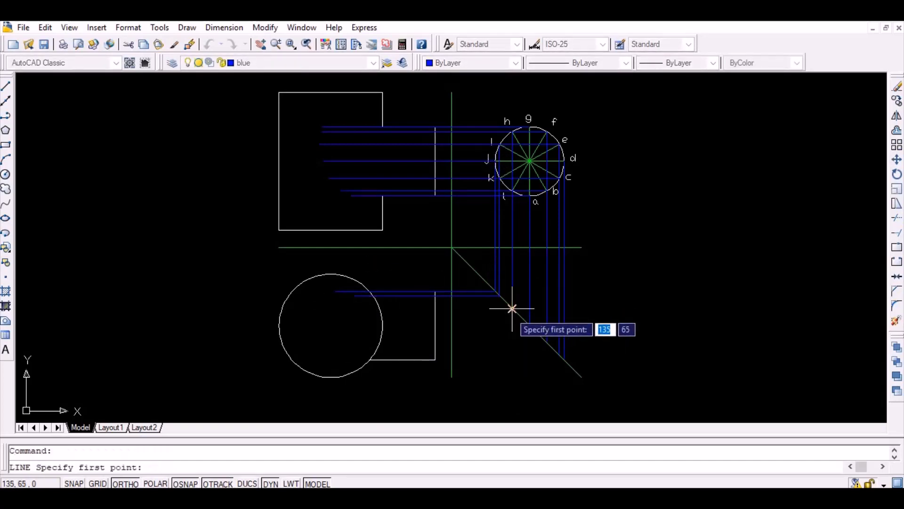
left_click(512, 308)
left_click(348, 325)
key("Return")
key("Return")
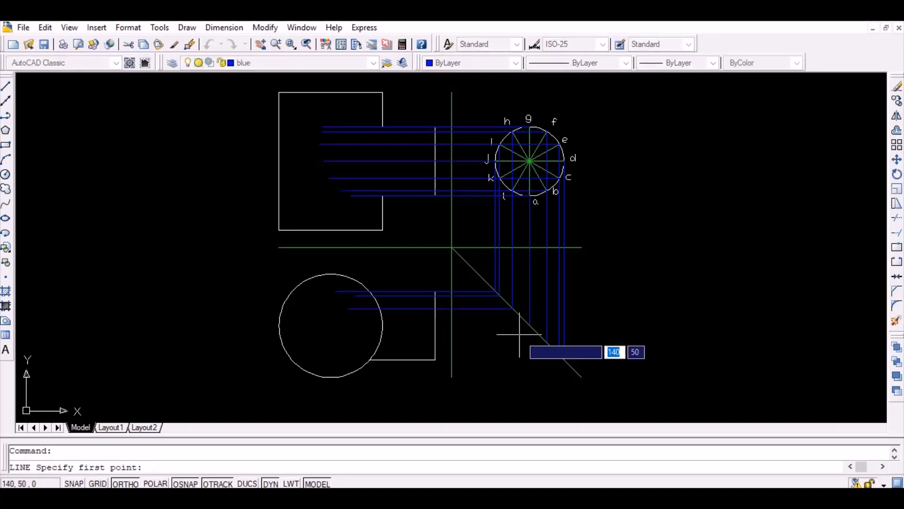
left_click(530, 325)
left_click(353, 325)
key("Return")
key("Return")
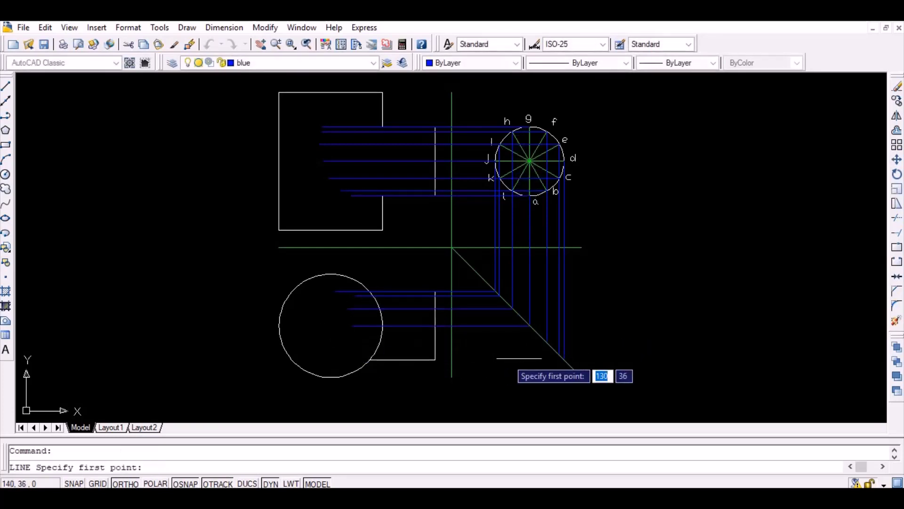
Run horizontal projectors from the three lowest mitre-line crossings into the top view
left_click(546, 343)
left_click(338, 343)
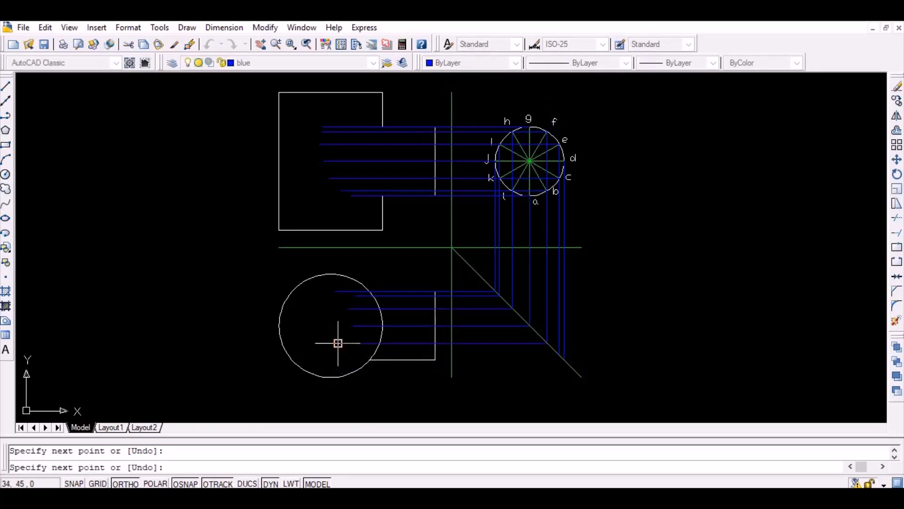
key("Return")
key("Return")
left_click(564, 356)
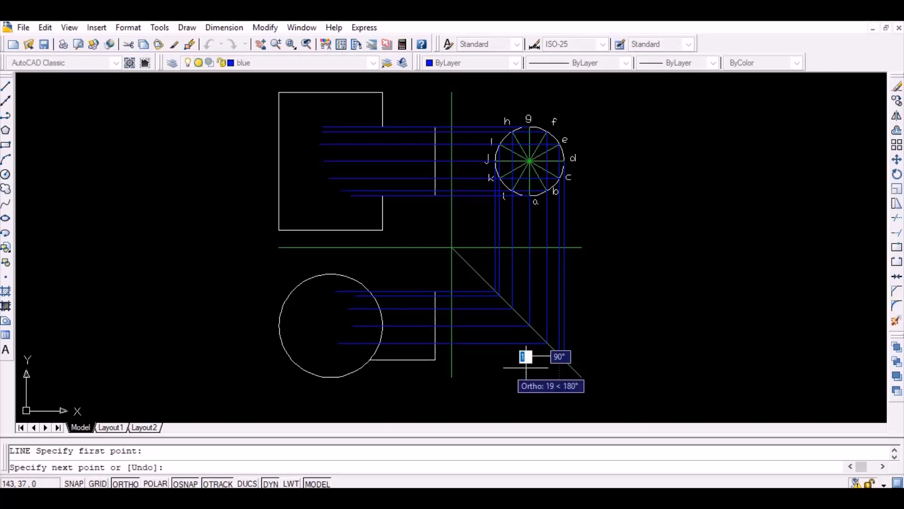
left_click(339, 357)
key("Return")
key("Return")
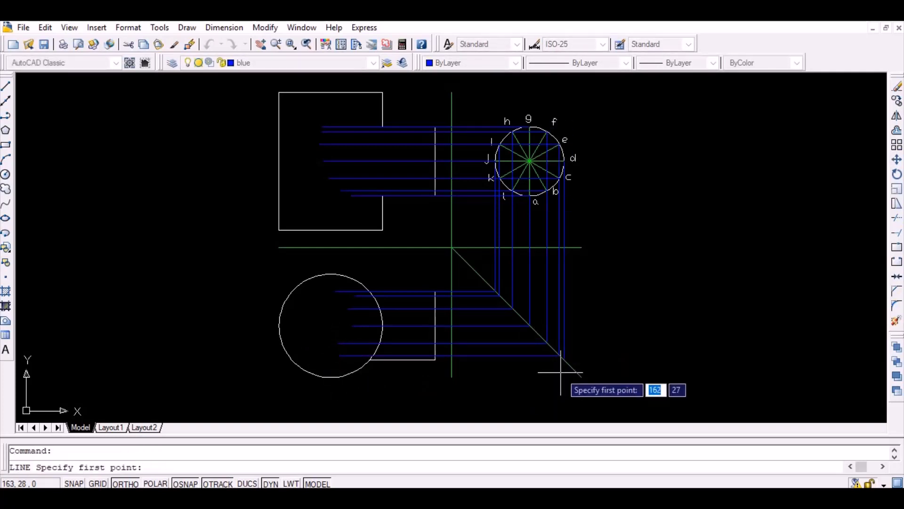
left_click(564, 361)
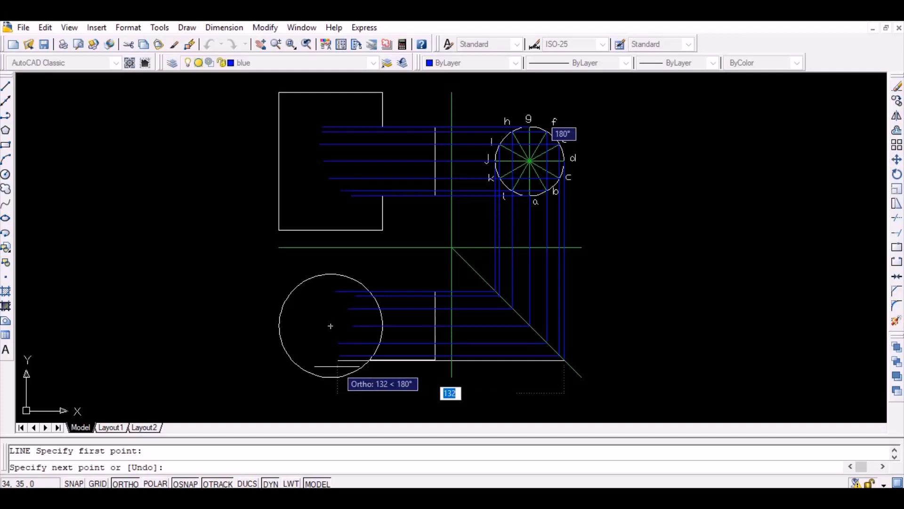
left_click(338, 366)
key("Return")
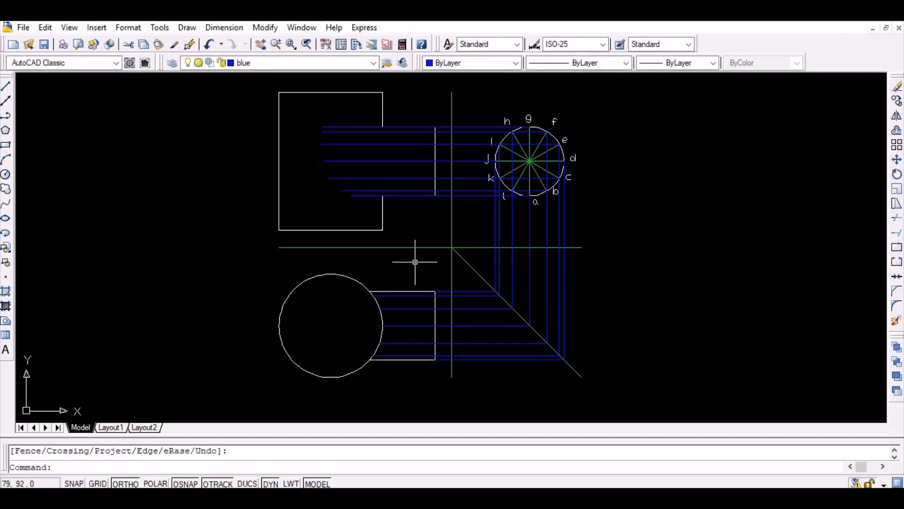
Draw the first two vertical projectors from the circle intersections up into the front view
type("l")
key("Return")
left_click(370, 360)
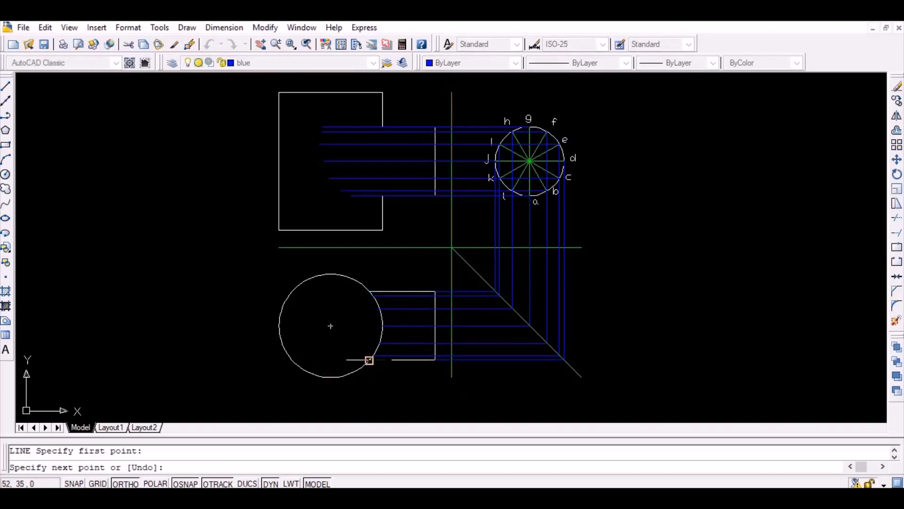
left_click(339, 115)
key("Return")
key("Return")
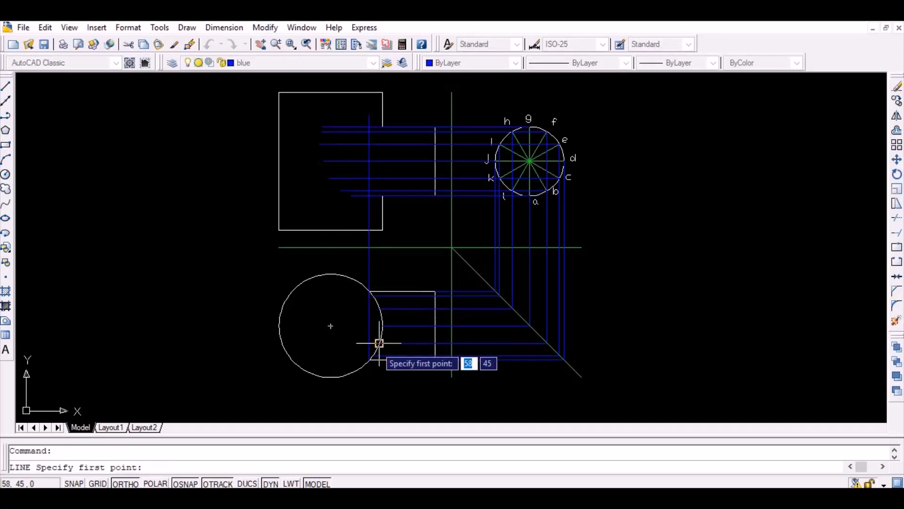
scroll(380, 343, "up", 2)
middle_click_drag(374, 352, 351, 383)
left_click(346, 387)
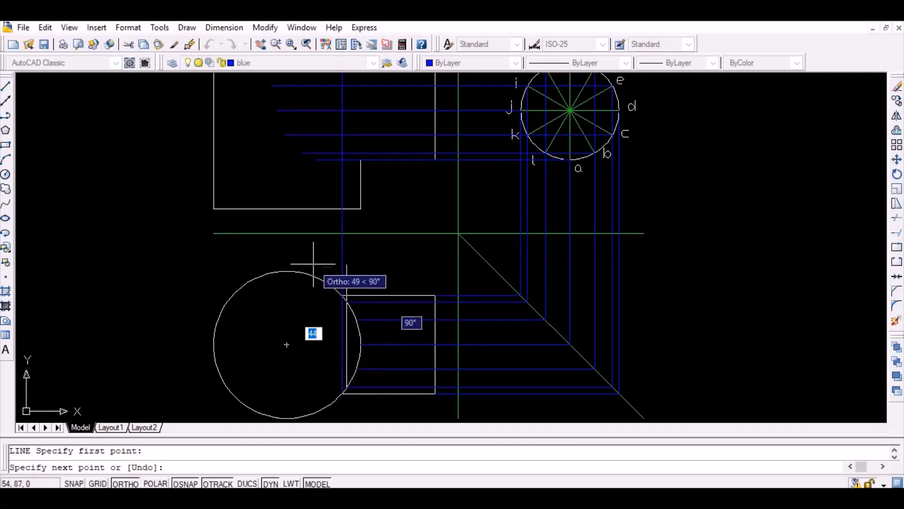
middle_click_drag(309, 259, 321, 342)
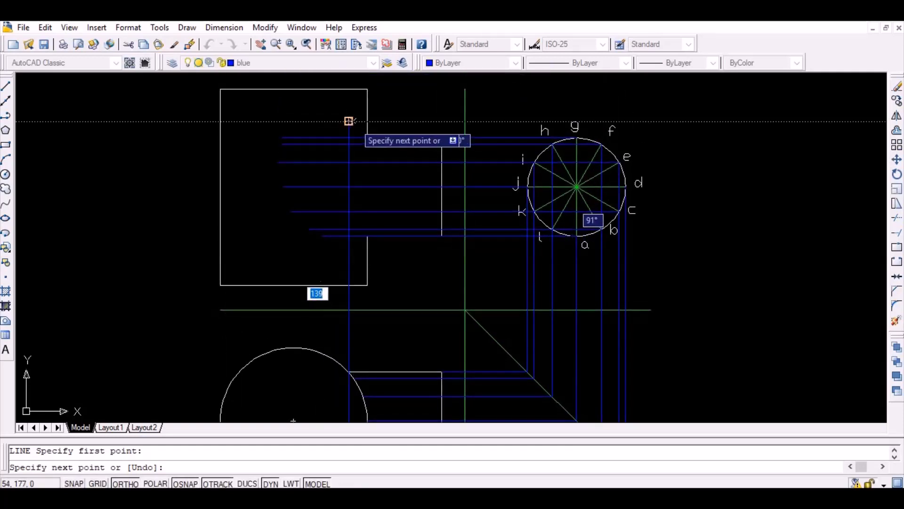
left_click(348, 121)
key("Return")
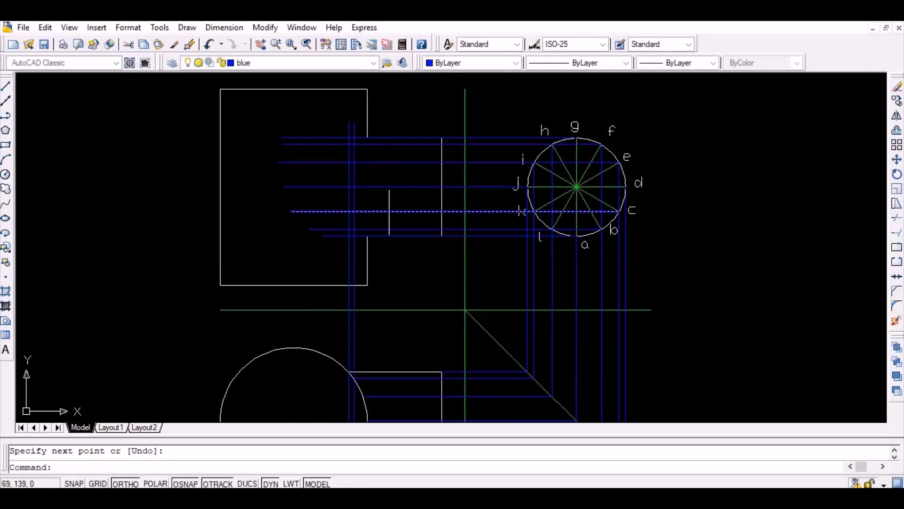
Draw further vertical projectors, including one from the circle's right edge, to the front view's top edge
key("Return")
scroll(360, 382, "down", 2)
middle_click_drag(359, 377, 351, 308)
scroll(355, 340, "up", 2)
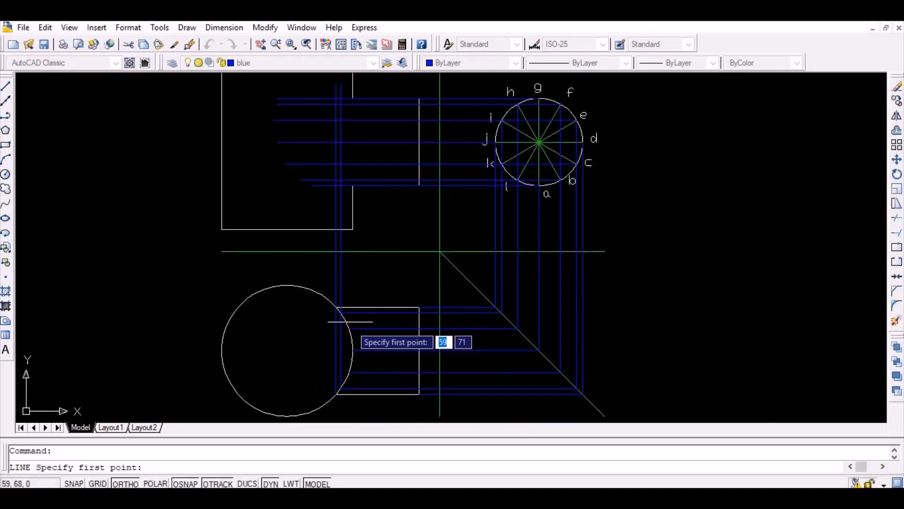
left_click(351, 361)
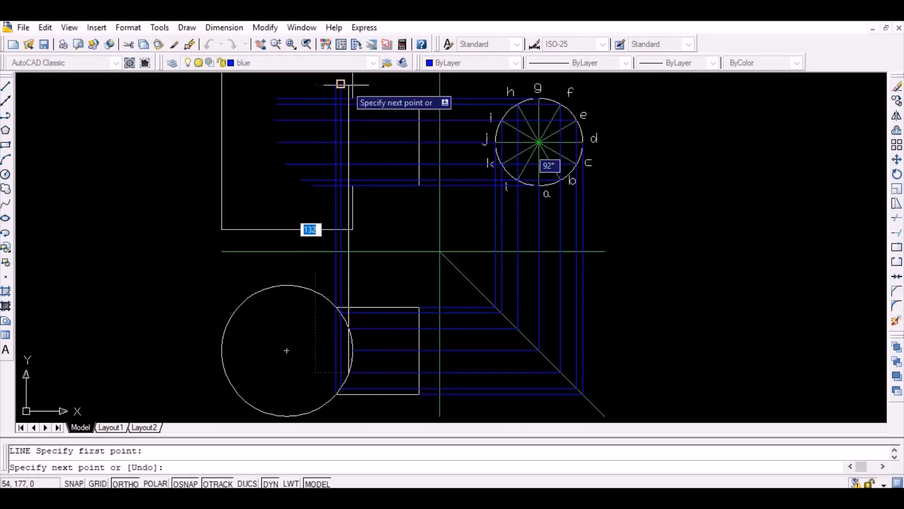
key("Return")
key("Return")
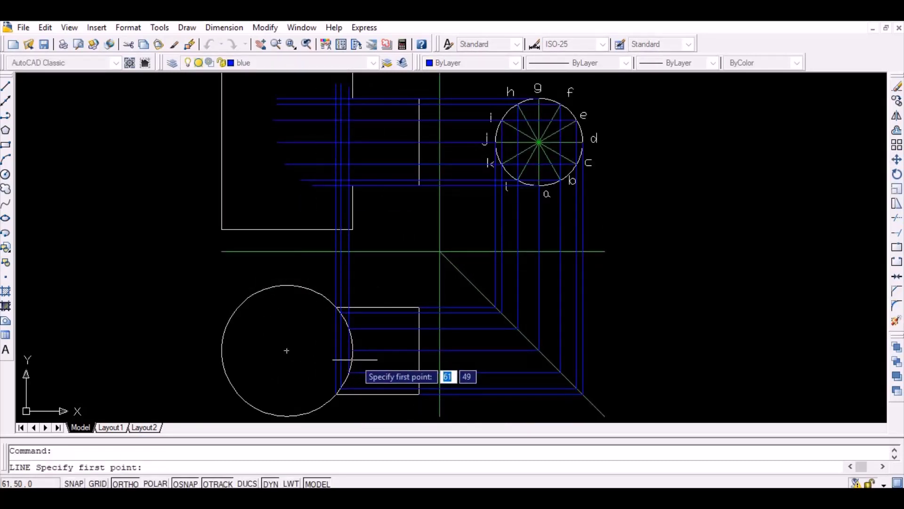
left_click(352, 350)
left_click(365, 87)
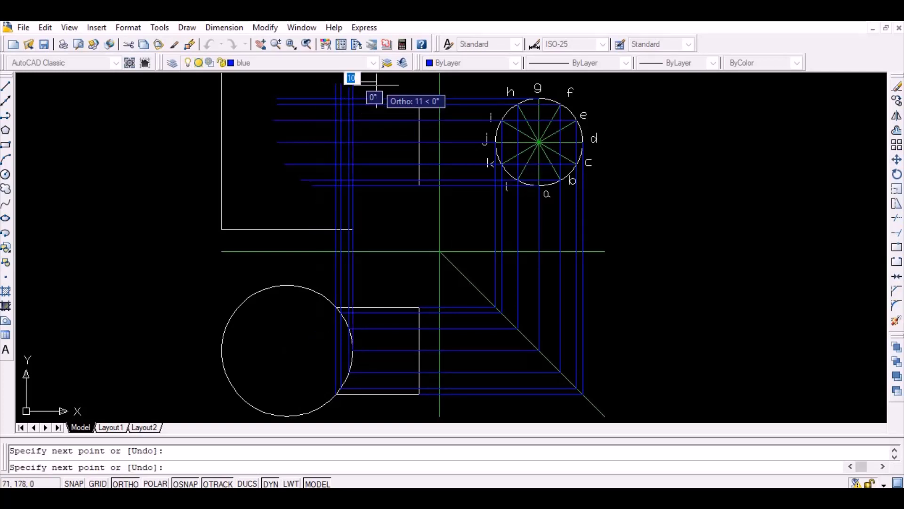
key("Return")
Zoom to extents, place the first point marker, and set PDMODE to 3 for cross-shaped points
type("z")
key("Return")
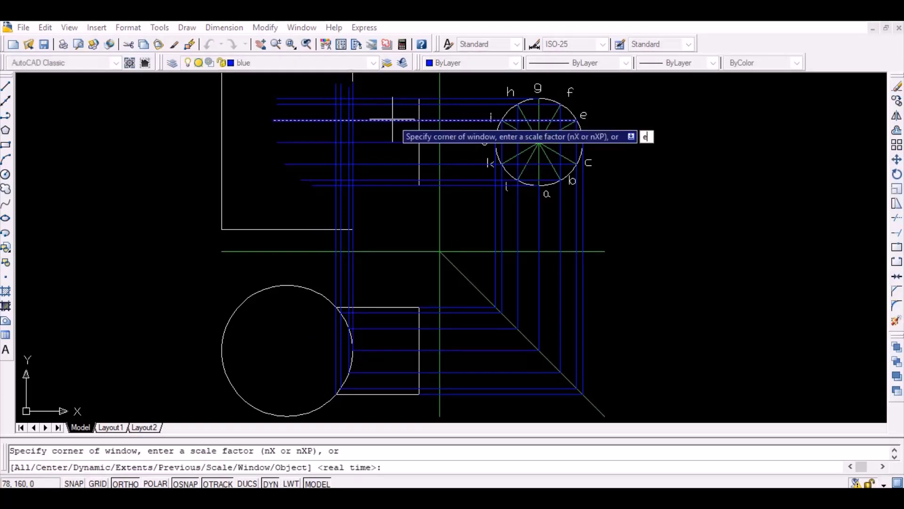
type("e")
key("Return")
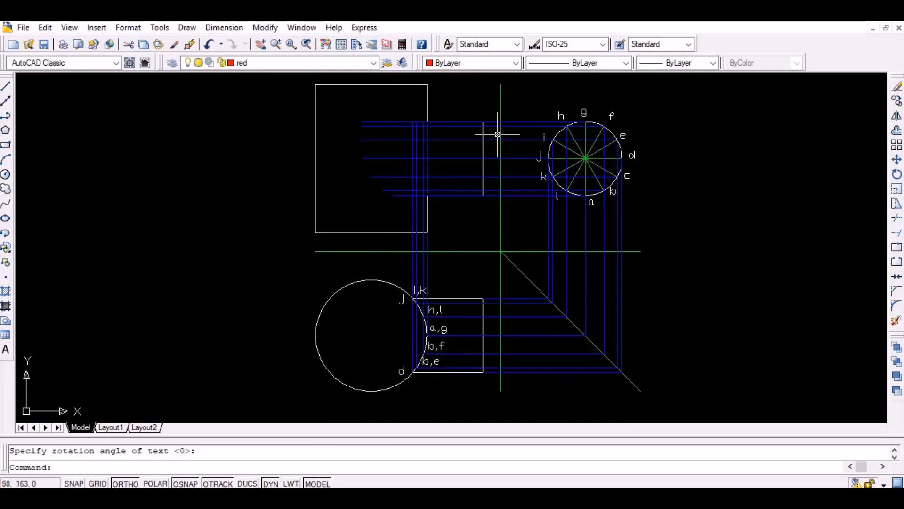
key("Return")
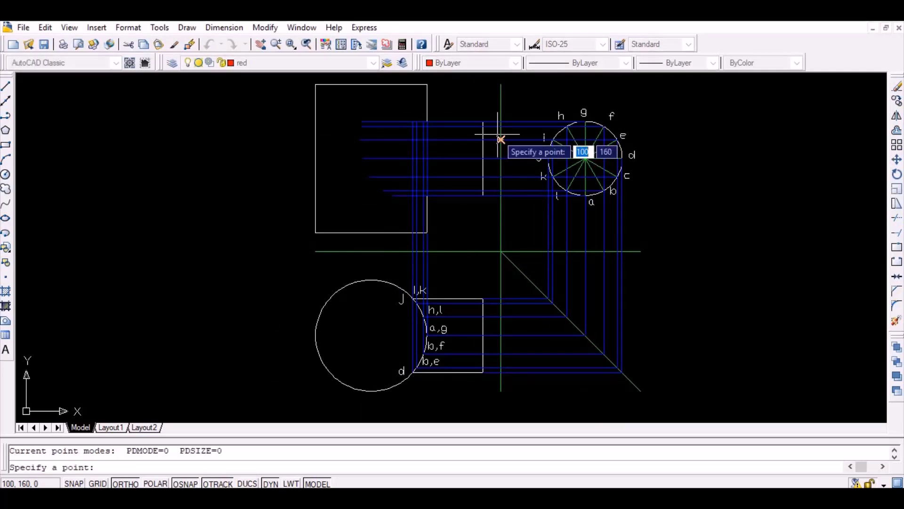
left_click(427, 121)
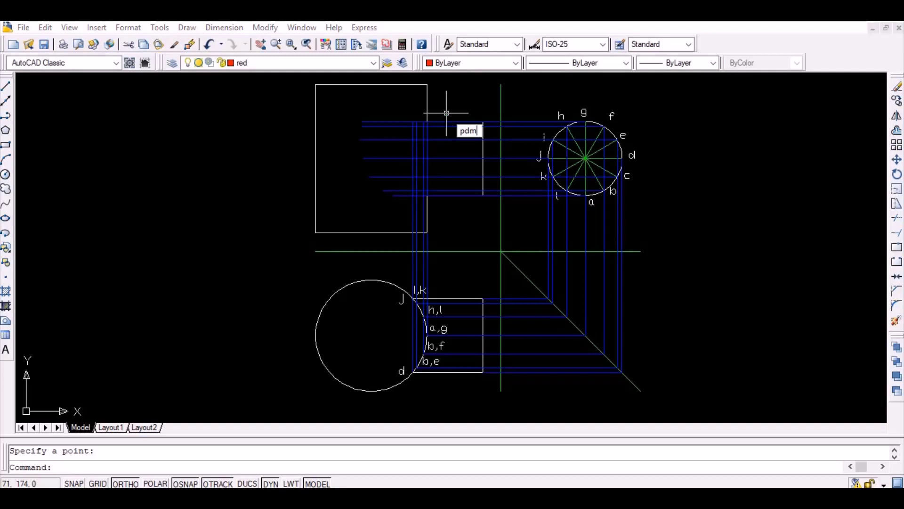
key("Return")
key("Return")
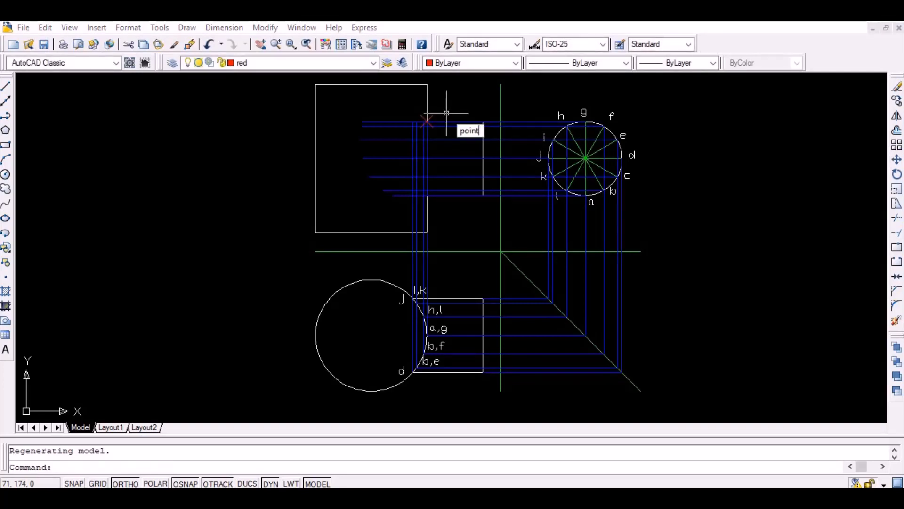
Place point markers at the six remaining projector intersections in the front view, top to bottom
key("Return")
scroll(453, 113, "up", 1)
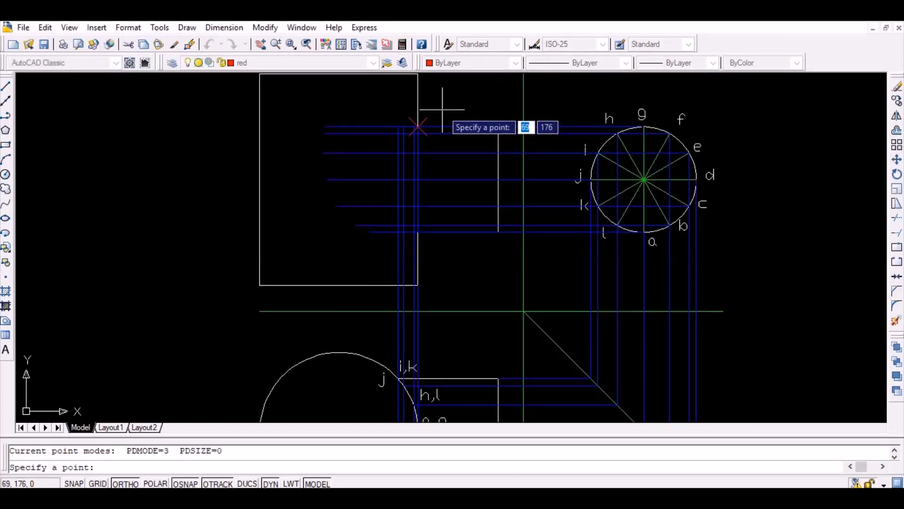
scroll(442, 110, "up", 1)
left_click(398, 144)
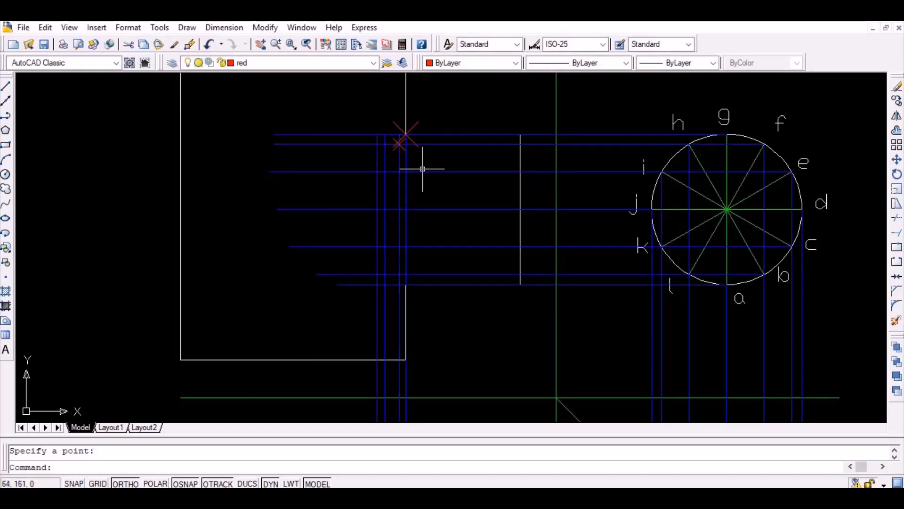
key("Return")
left_click(385, 172)
key("Return")
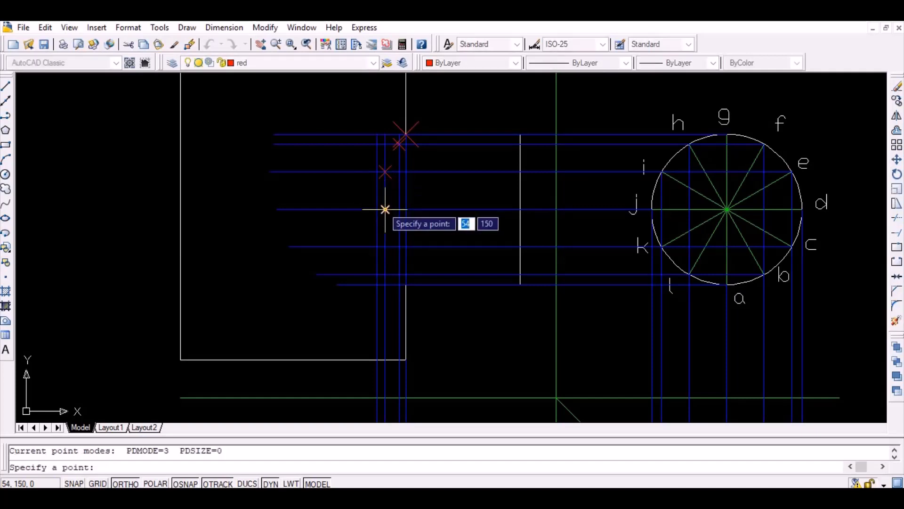
left_click(377, 209)
key("Return")
left_click(385, 247)
key("Return")
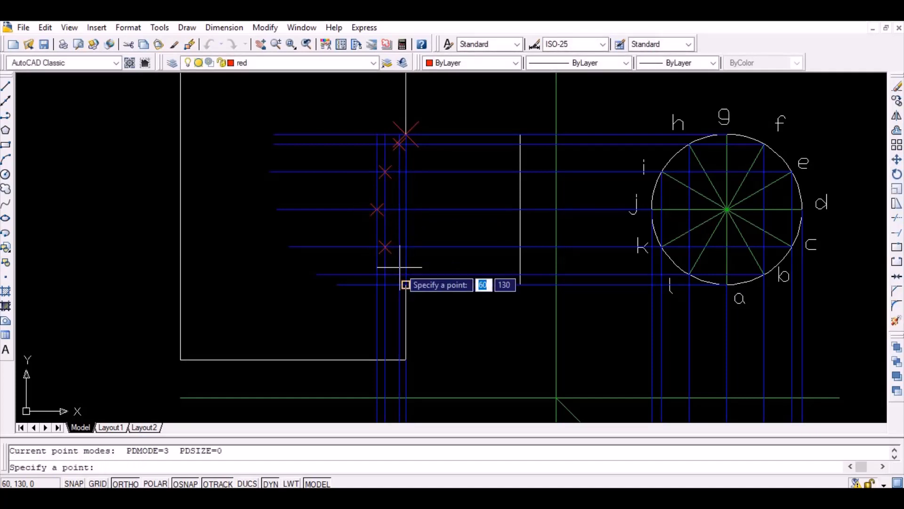
left_click(399, 274)
key("Return")
left_click(405, 284)
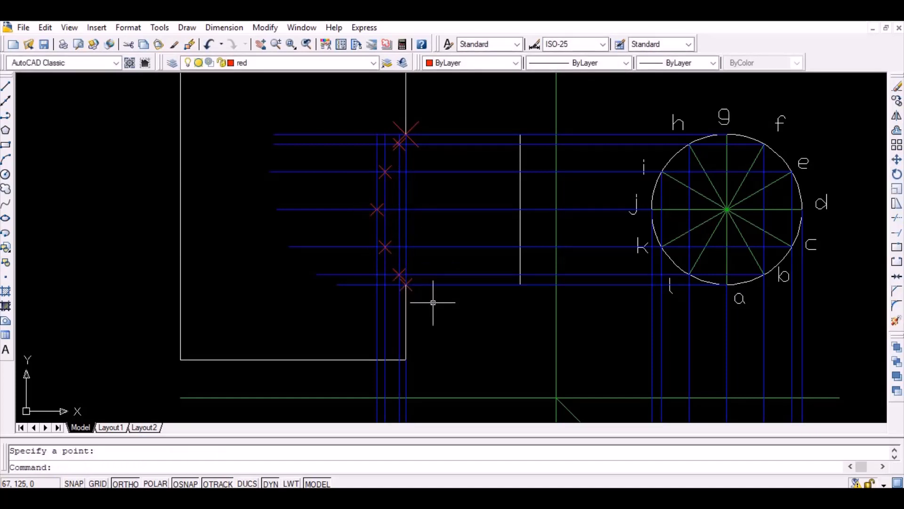
left_click(373, 63)
Make layer 0 current and draw a spline through the first four red points from the top
left_click(263, 75)
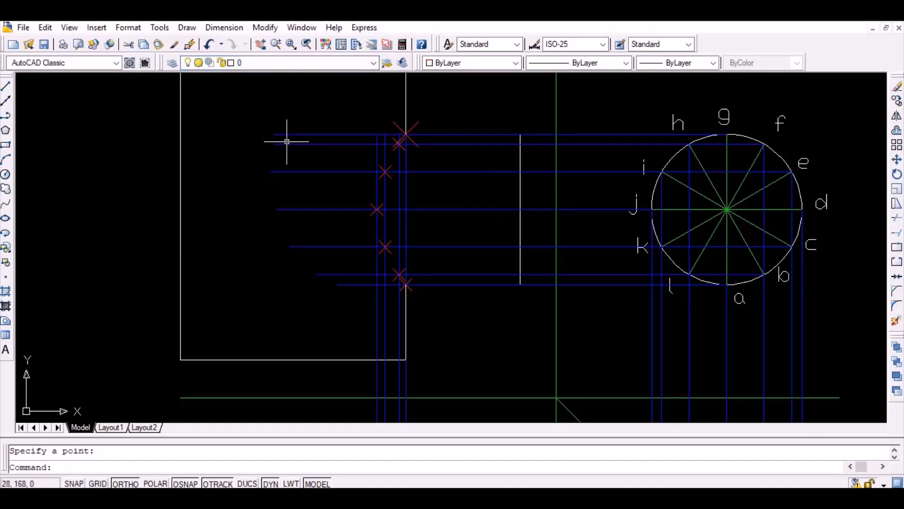
type("spline")
key("Return")
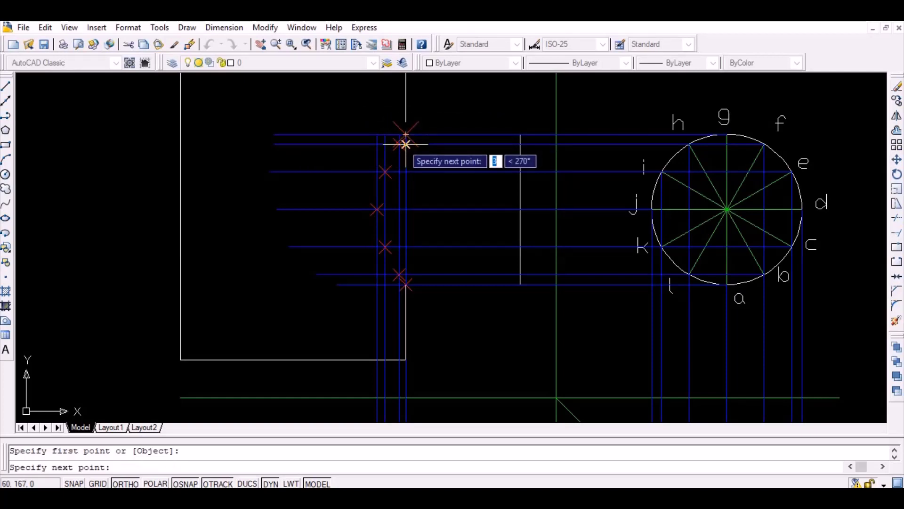
scroll(405, 145, "up", 4)
left_click(399, 143)
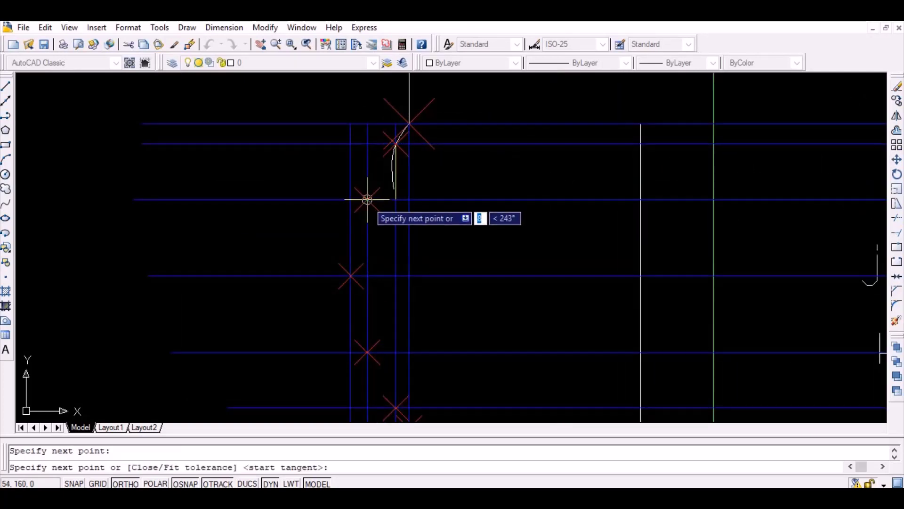
left_click(368, 200)
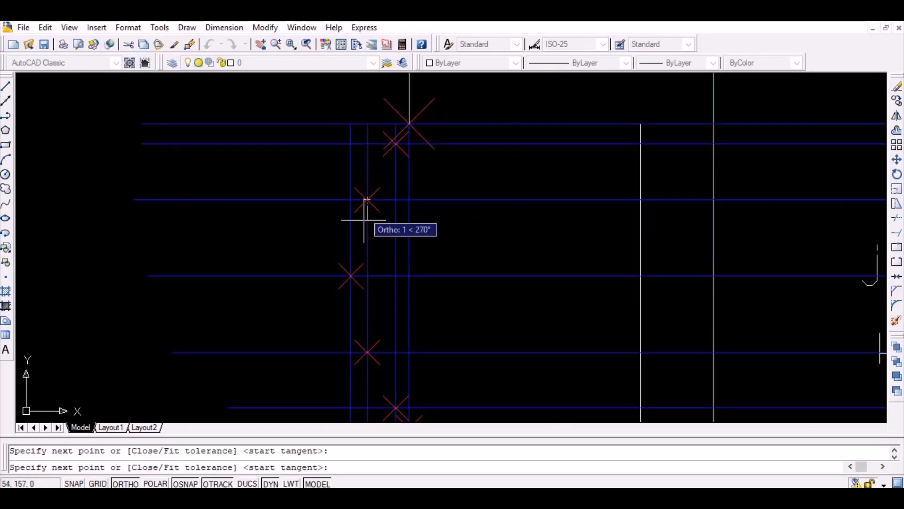
left_click(349, 276)
left_click(367, 353)
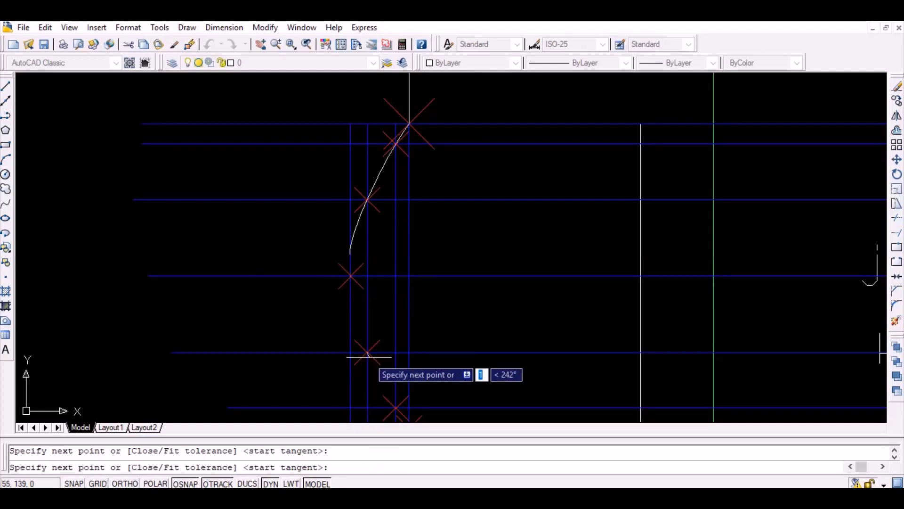